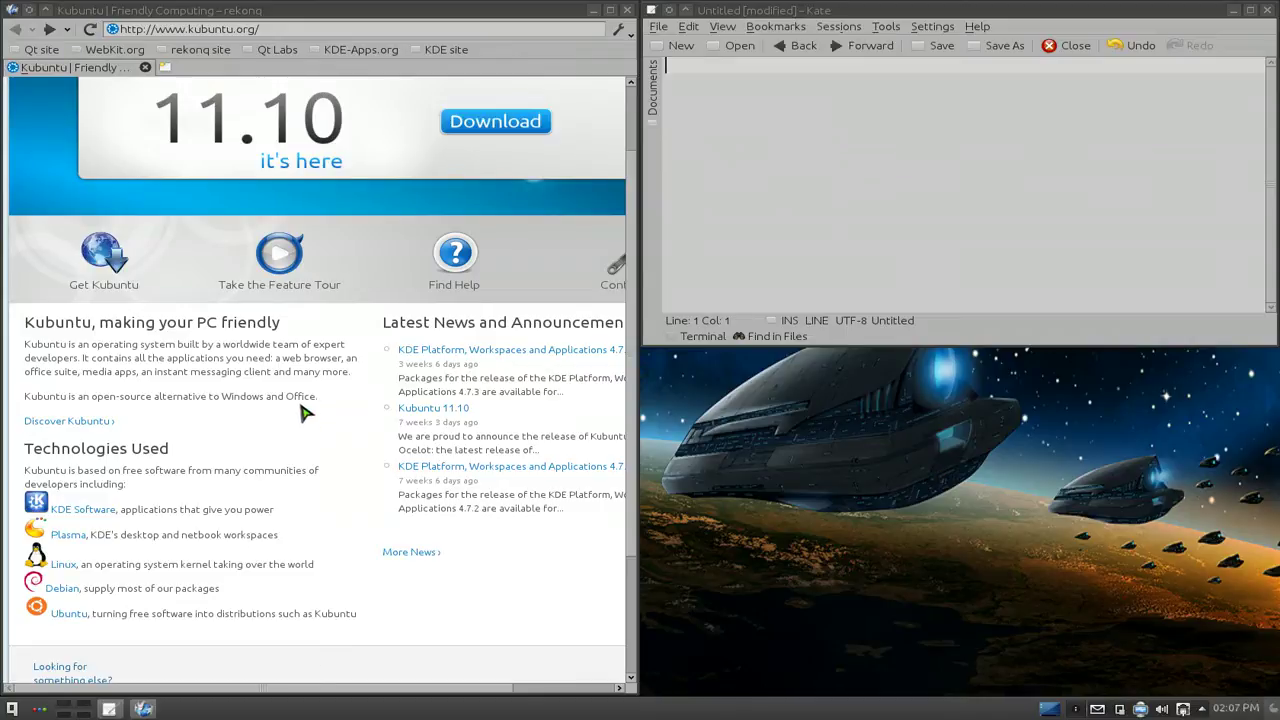
Step: Copy "Windows and Office." from the Kubuntu page's introduction and insert it on the first line of the Kate document
left_click_drag(317, 397, 221, 404)
key("ctrl+c")
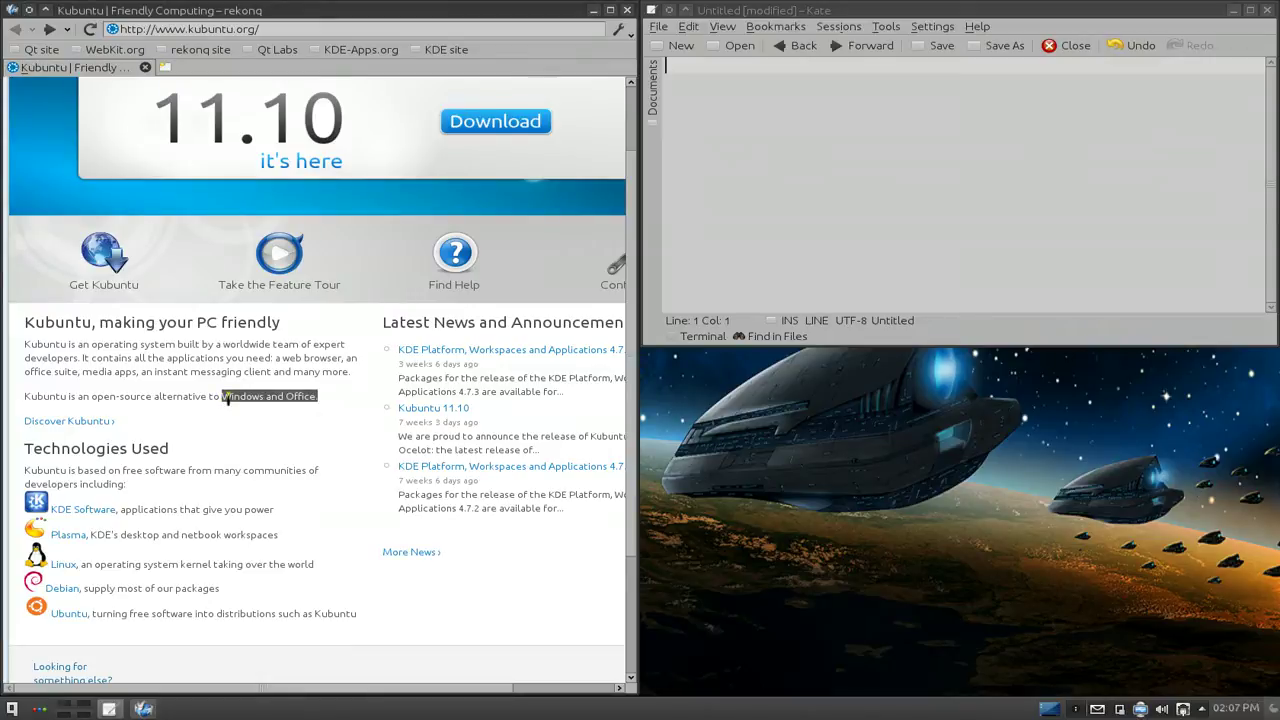
left_click(746, 115)
middle_click(757, 111)
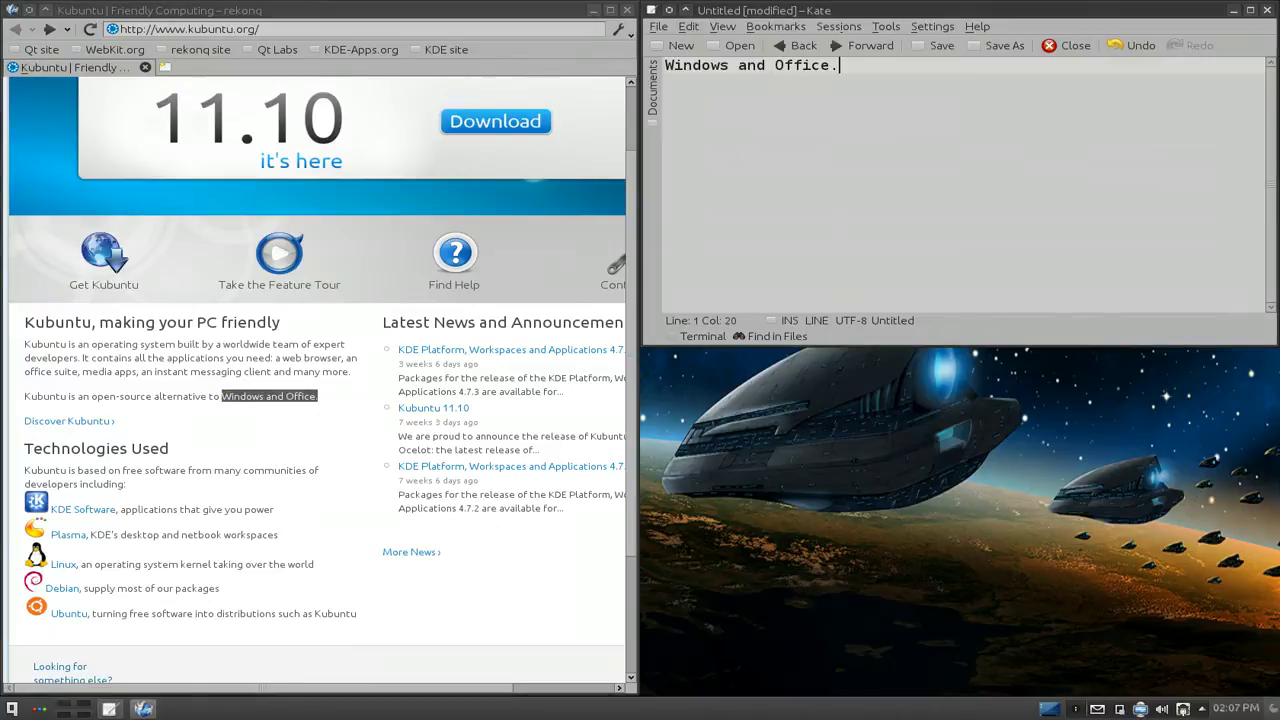
left_click(794, 145)
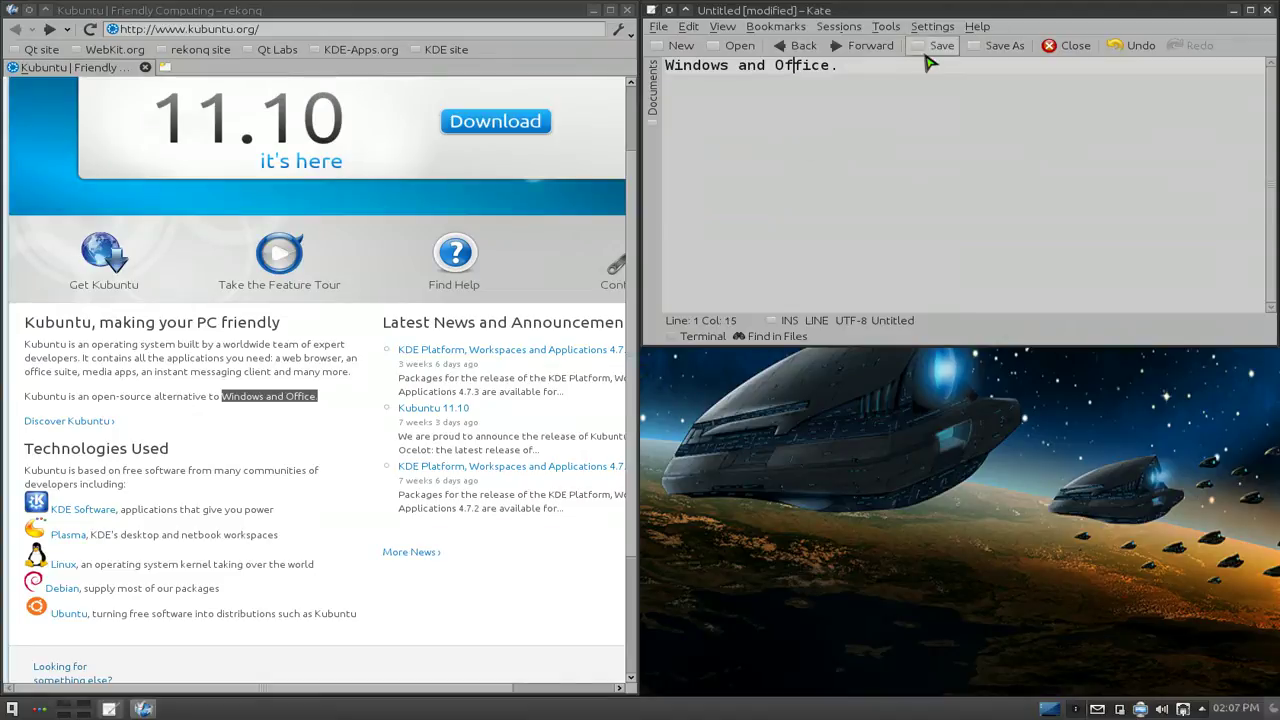
left_click(920, 98)
Step: Copy the phrase "It contains all the applications you need:" from the first paragraph of the Kubuntu page
left_click(379, 427)
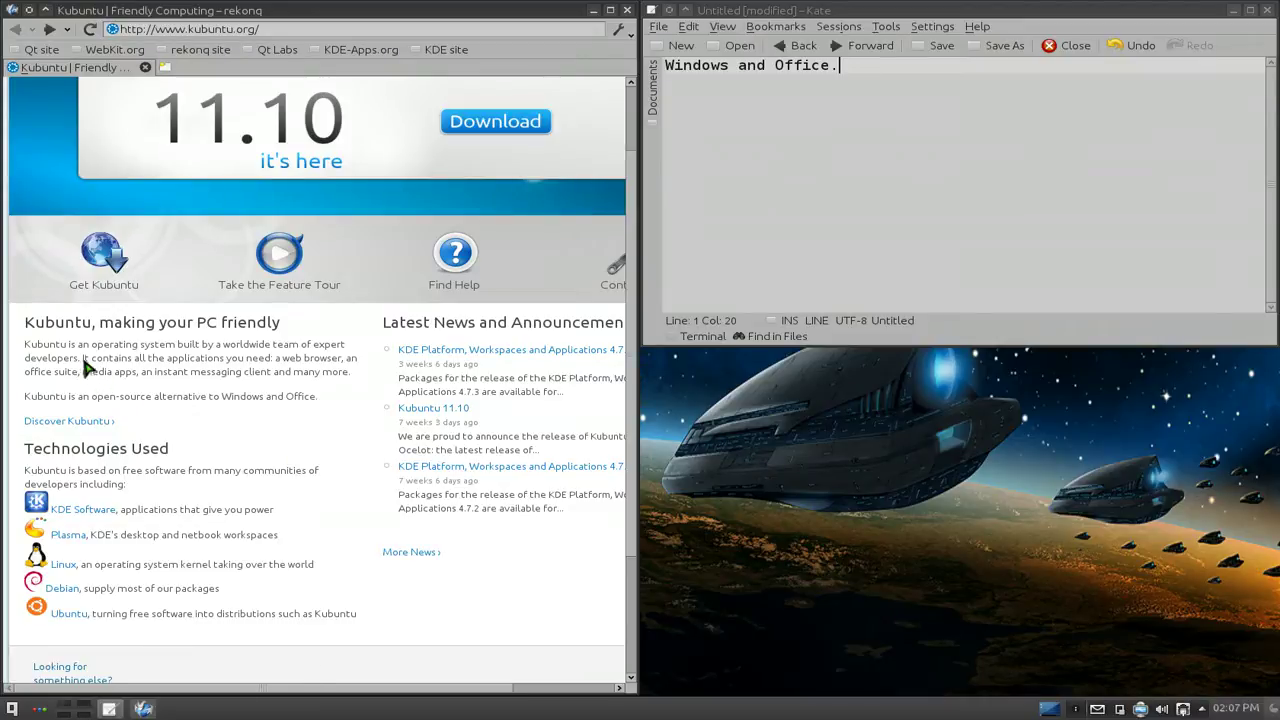
left_click_drag(82, 362, 271, 362)
key("ctrl+c")
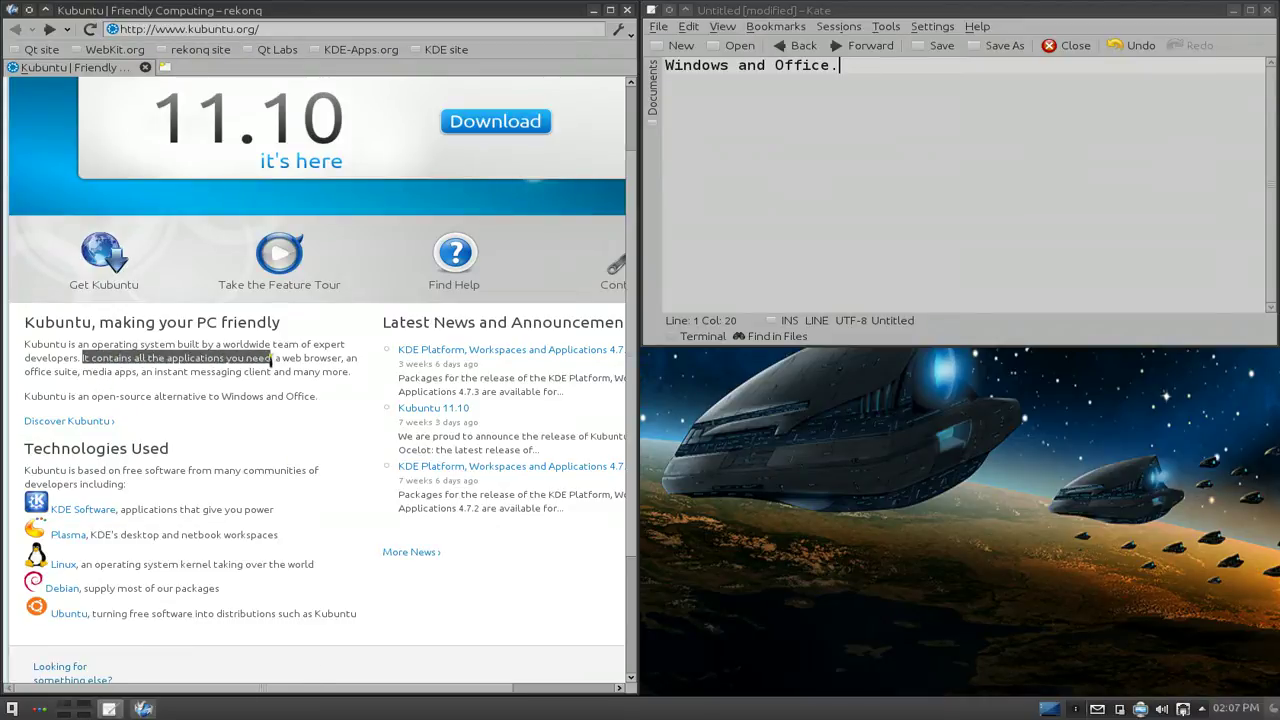
Step: Add five new lines below "Windows and Office." in the Kate document
left_click(786, 145)
key("Right")
key("Right")
key("Right")
key("Right")
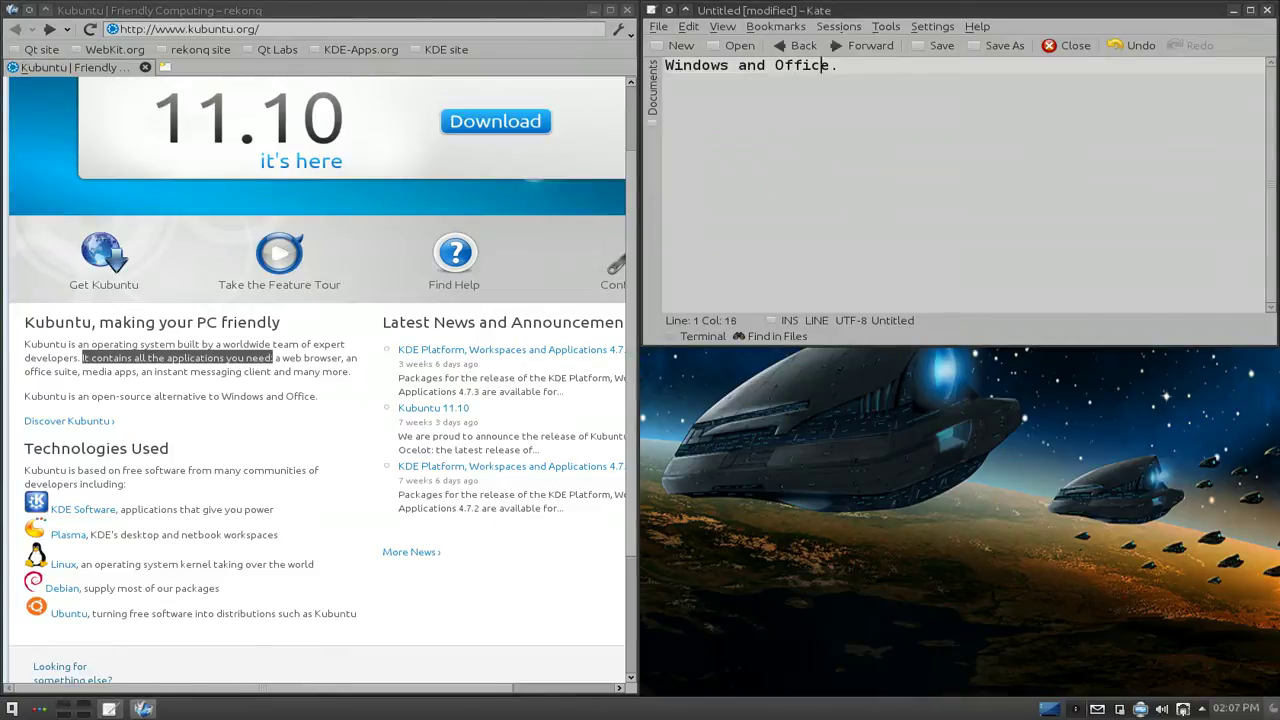
key("Return")
key("Return")
key("Return")
key("Return")
key("Return")
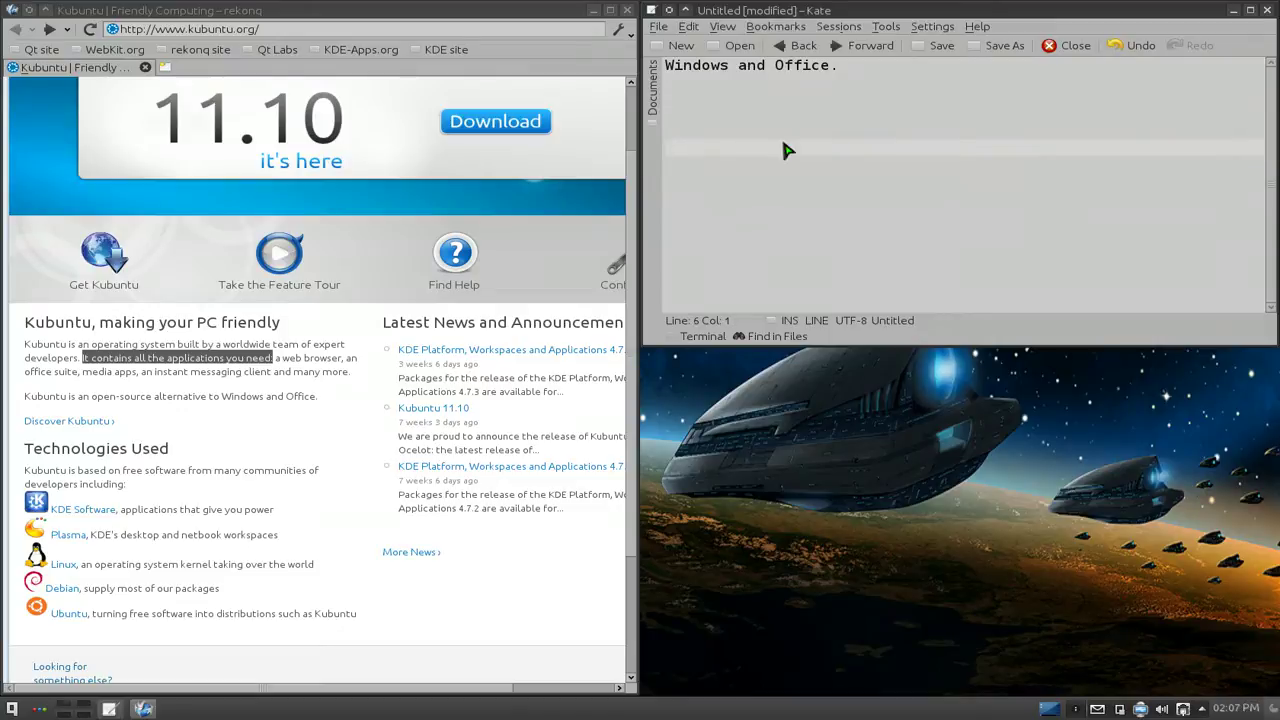
Step: Paste "It contains all the applications you need:" on line 3 of the document and put the cursor on line 6
key("Up")
key("Up")
key("Up")
key("ctrl+v")
type(":")
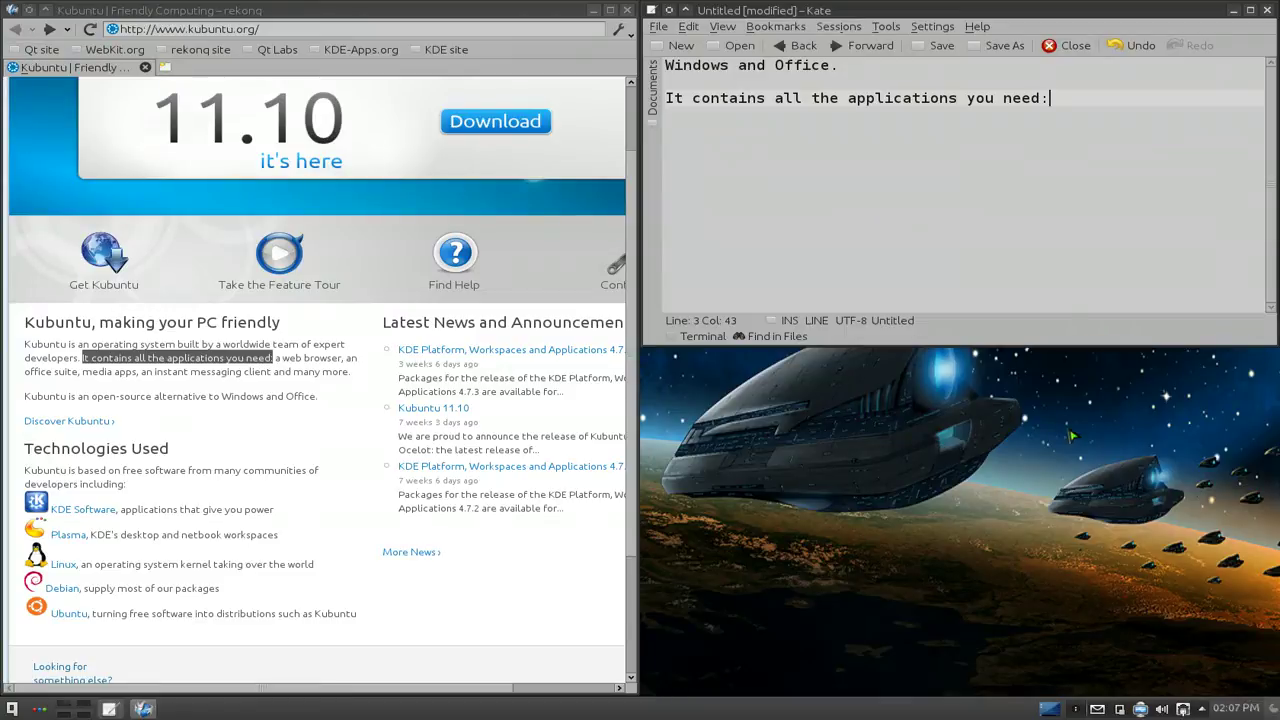
left_click(1059, 217)
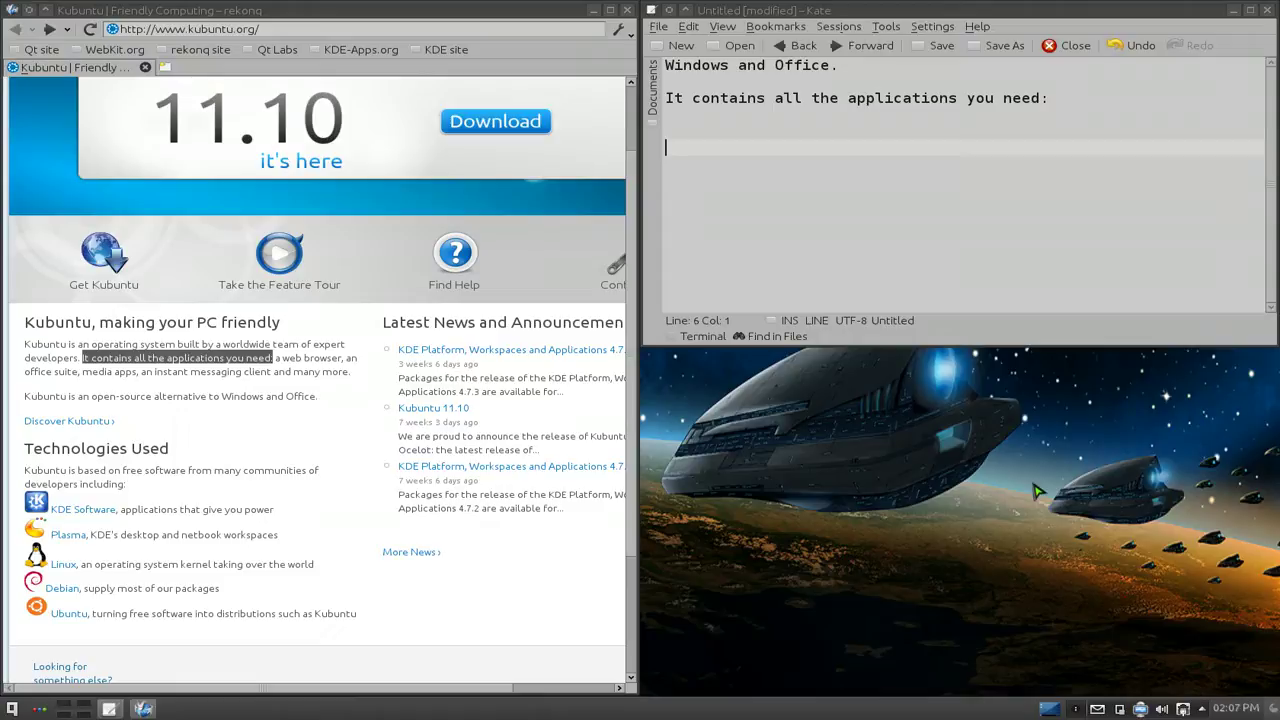
Step: Clear the text selection on the web page and look through the Klipper clipboard history
left_click(343, 409)
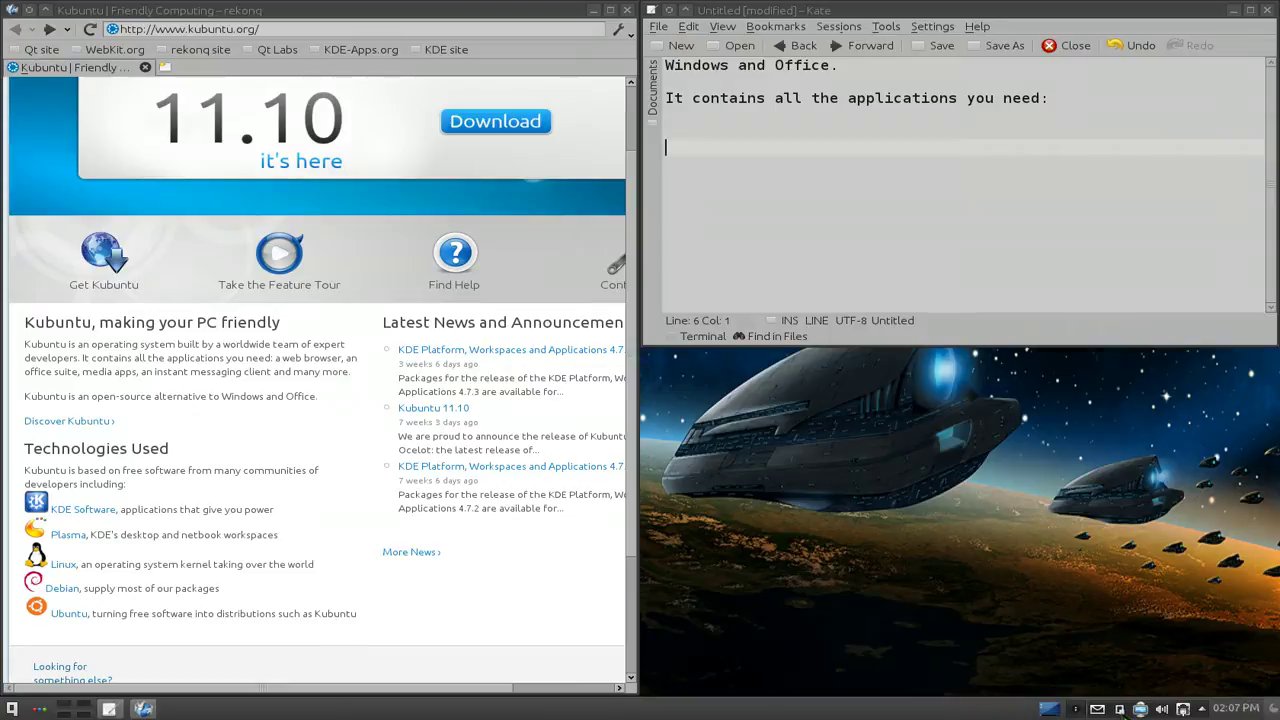
left_click(1120, 709)
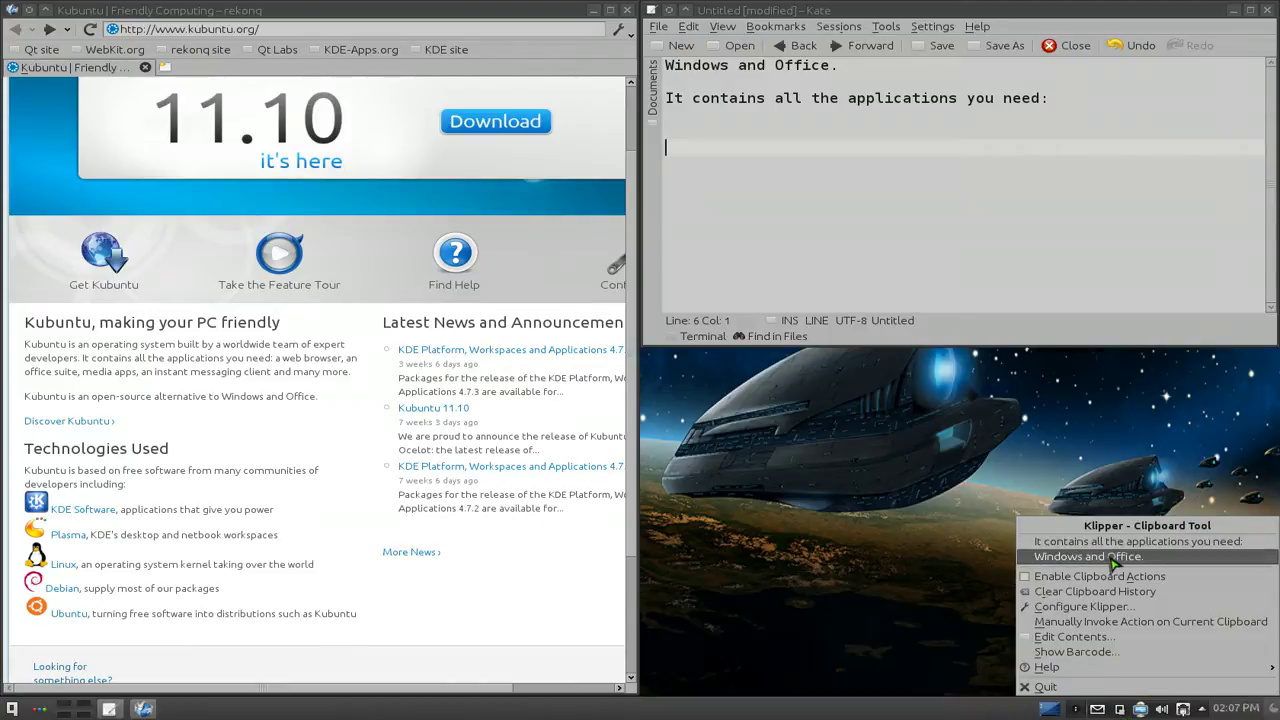
left_click(912, 524)
Step: Highlight "applications that give you power", "netbook workspaces" and "Packages for the release of the" on the web page, one after another, and check Klipper's history
left_click(317, 440)
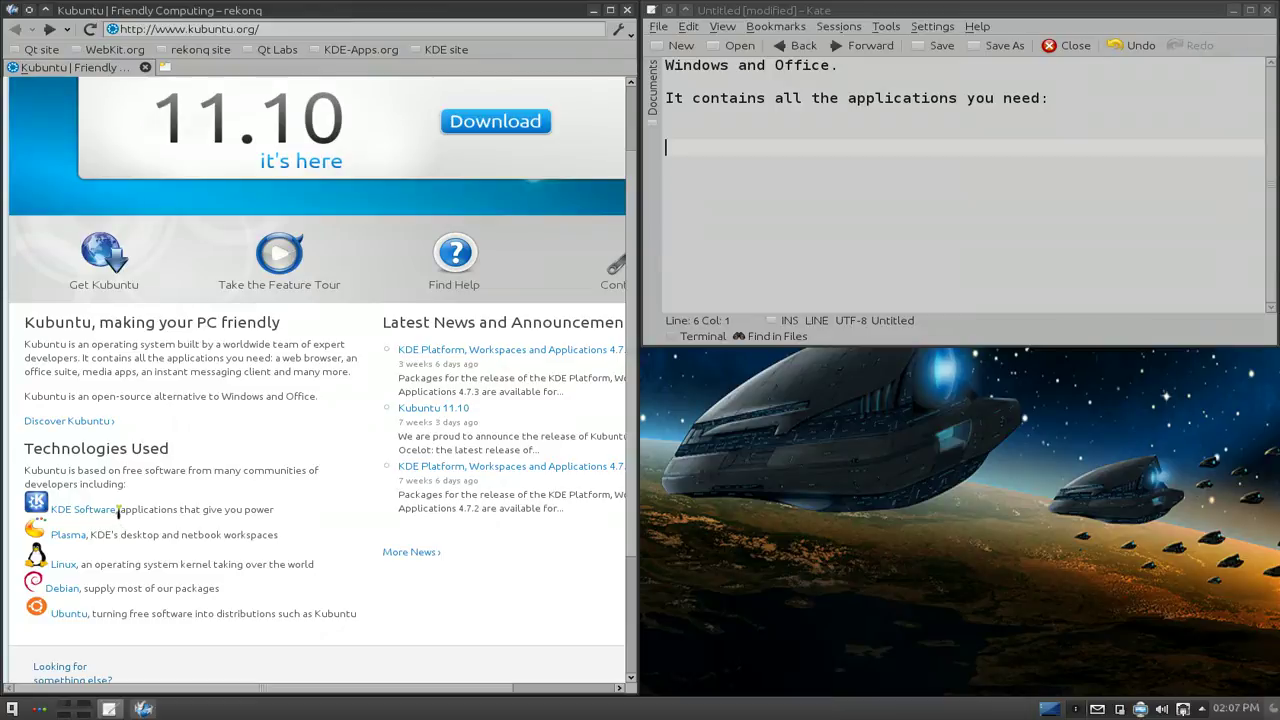
left_click_drag(119, 510, 354, 510)
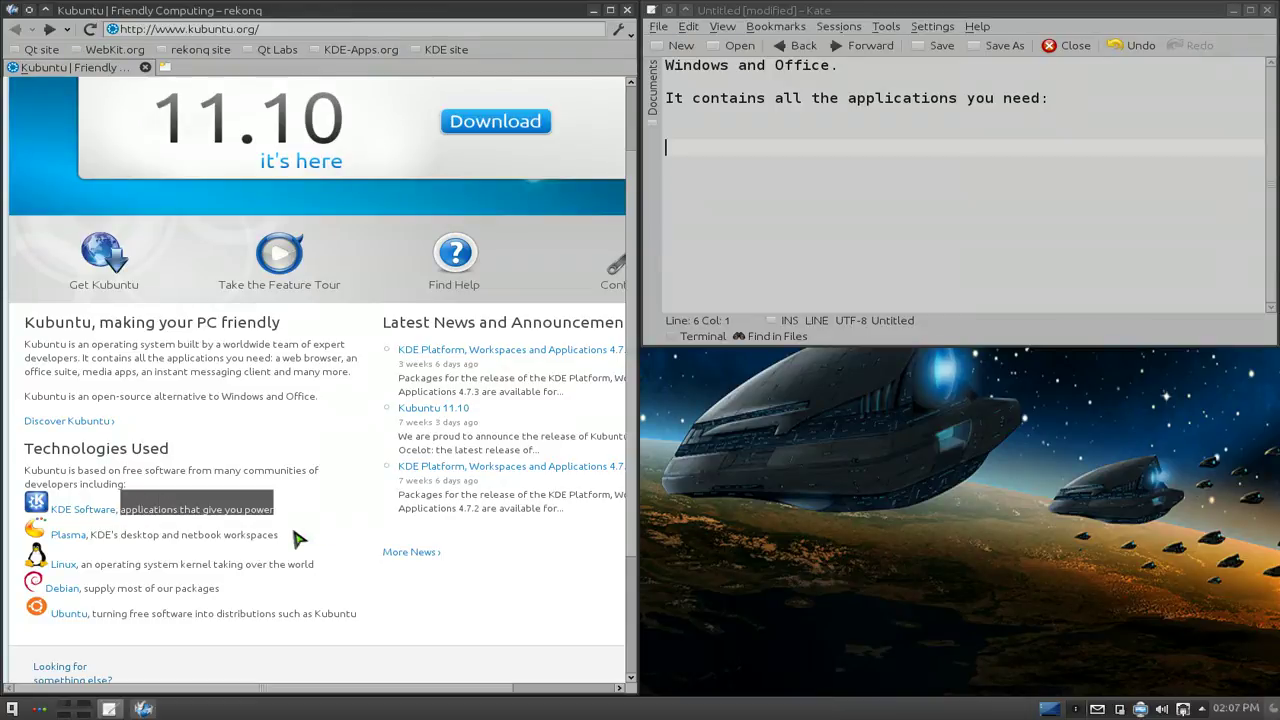
left_click_drag(182, 537, 291, 532)
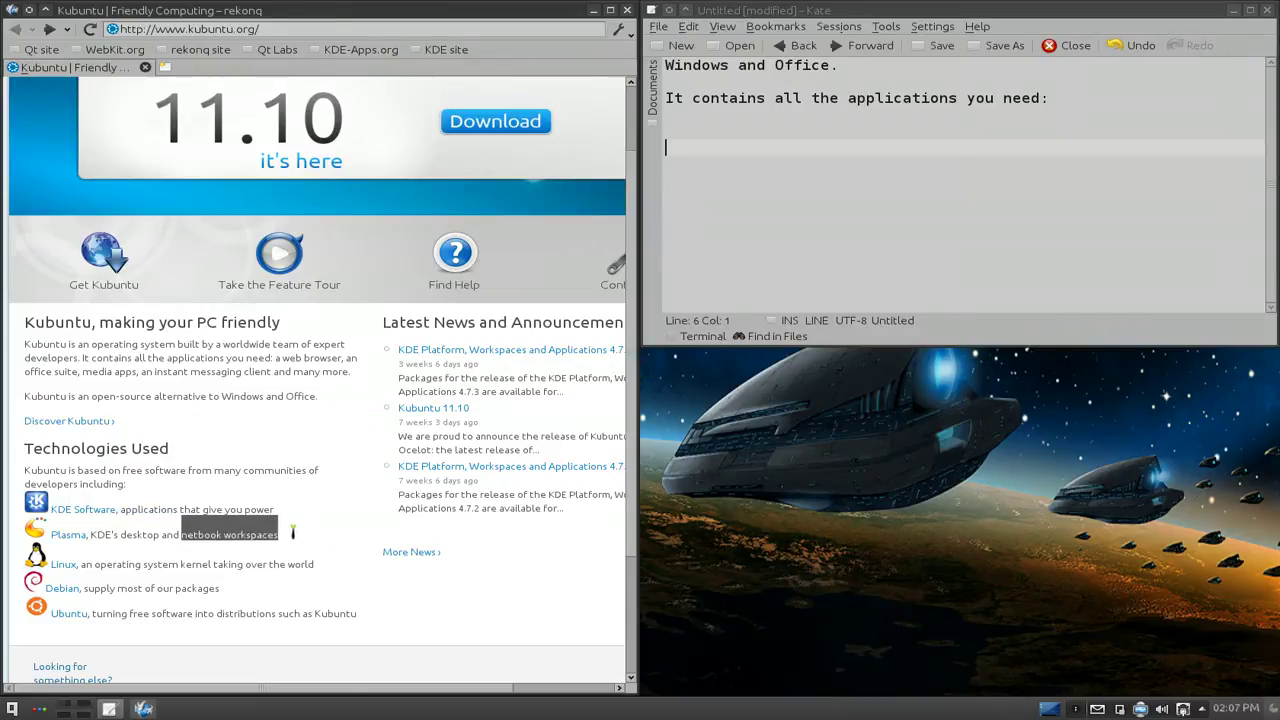
left_click(289, 552)
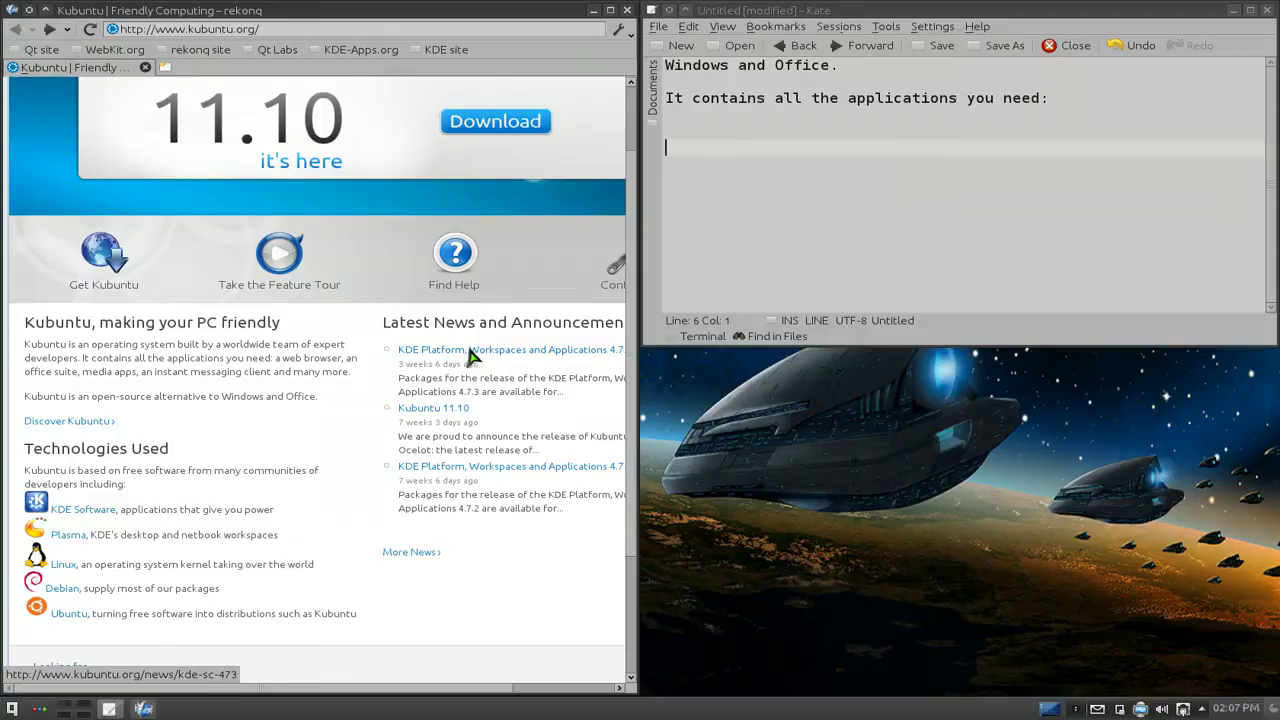
left_click_drag(549, 382, 400, 386)
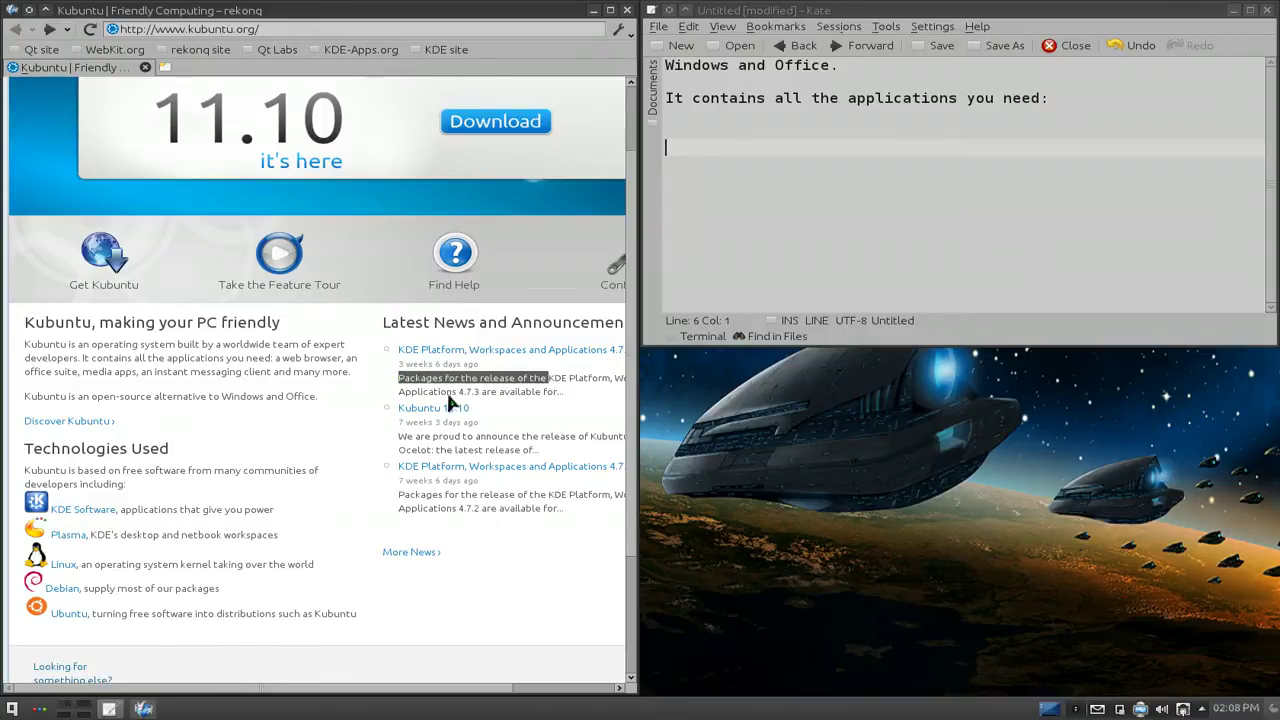
left_click(540, 405)
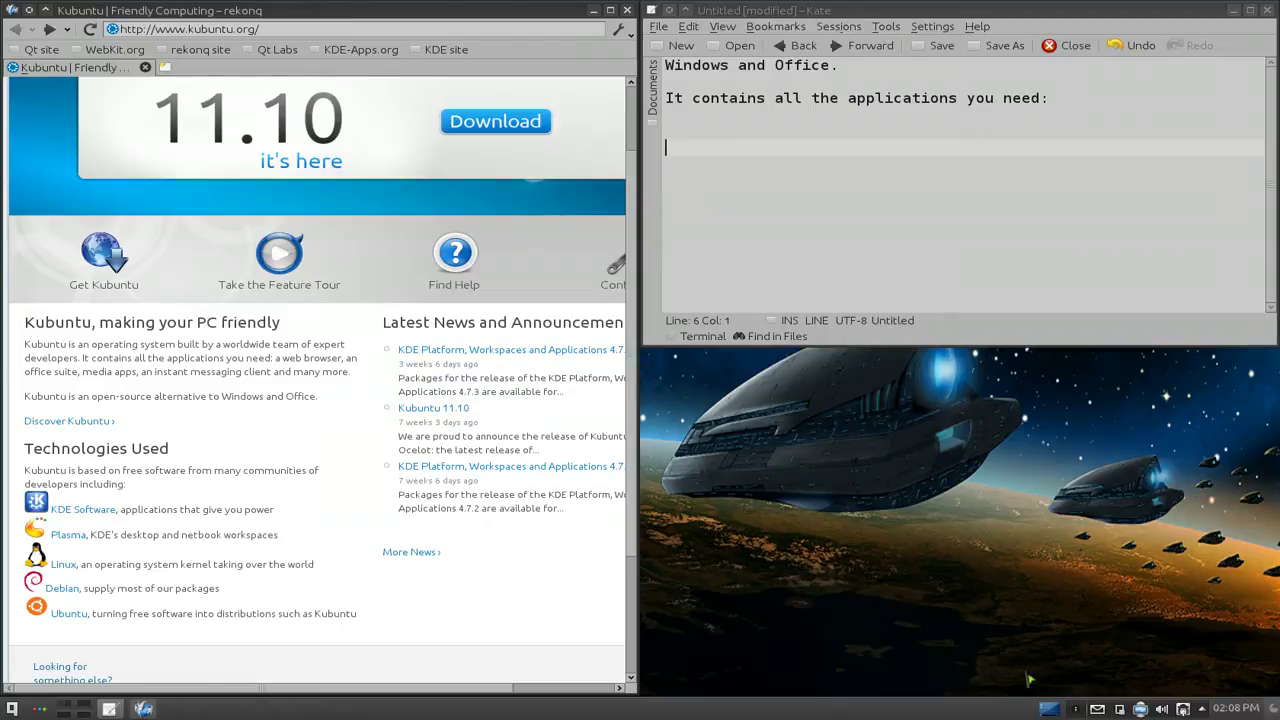
left_click(1124, 712)
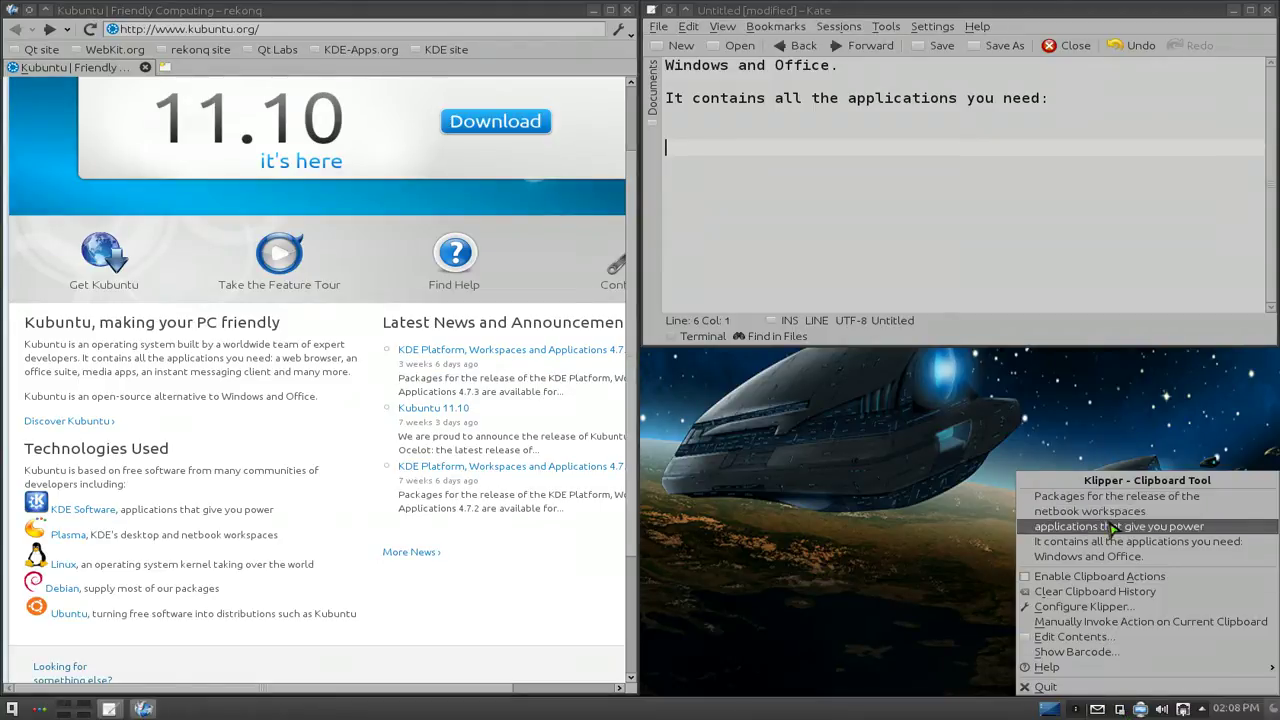
left_click(590, 540)
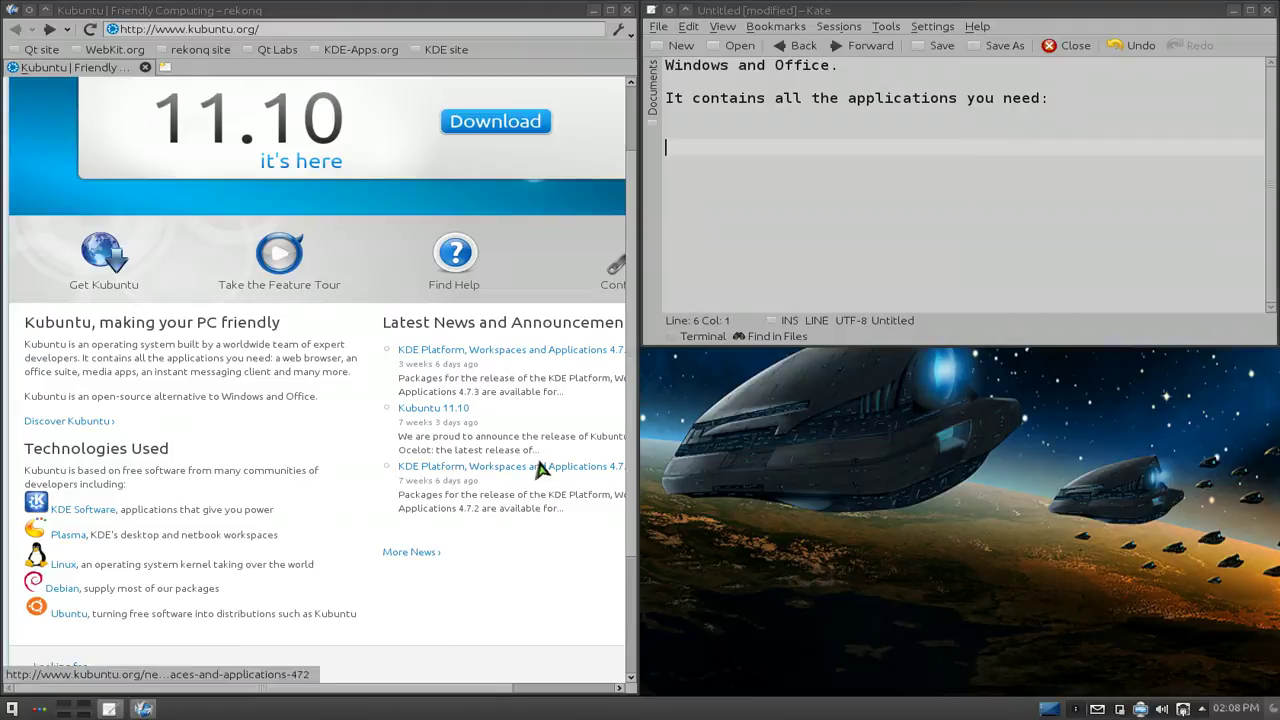
Step: Highlight "We are proud to announce" in the Kubuntu 11.10 news item and check the Klipper history
left_click_drag(519, 440, 400, 437)
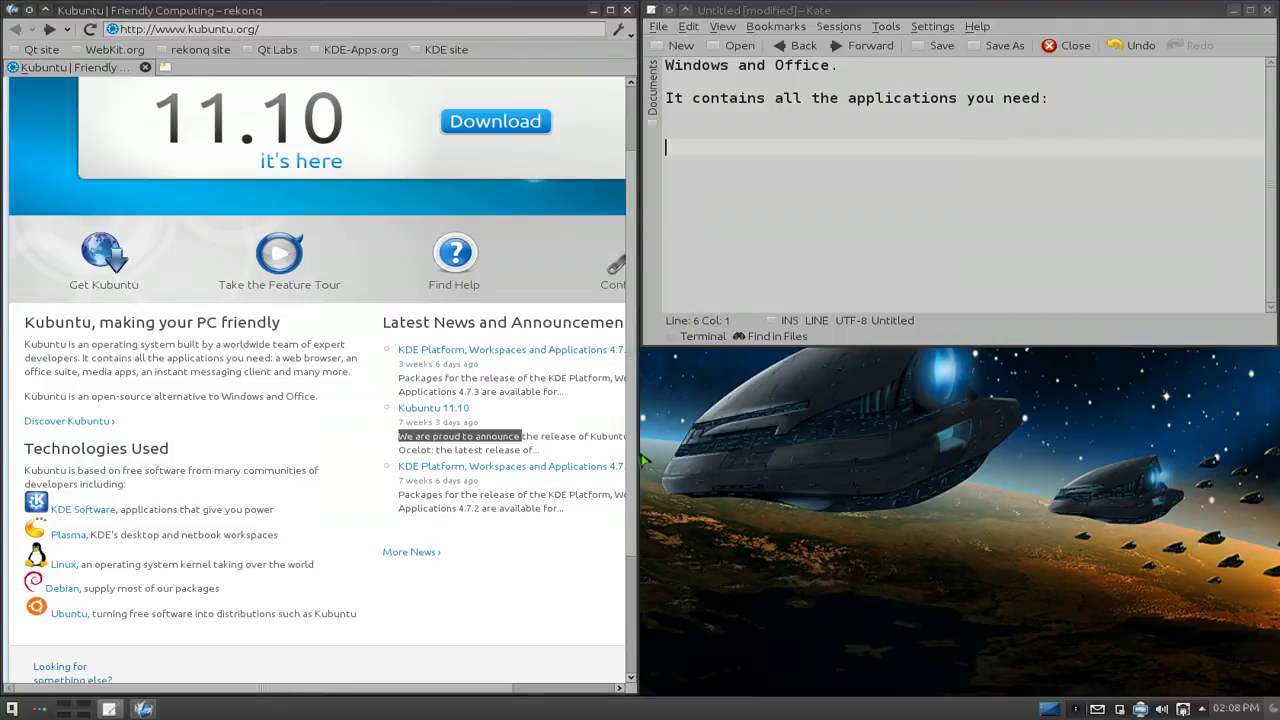
left_click(1120, 710)
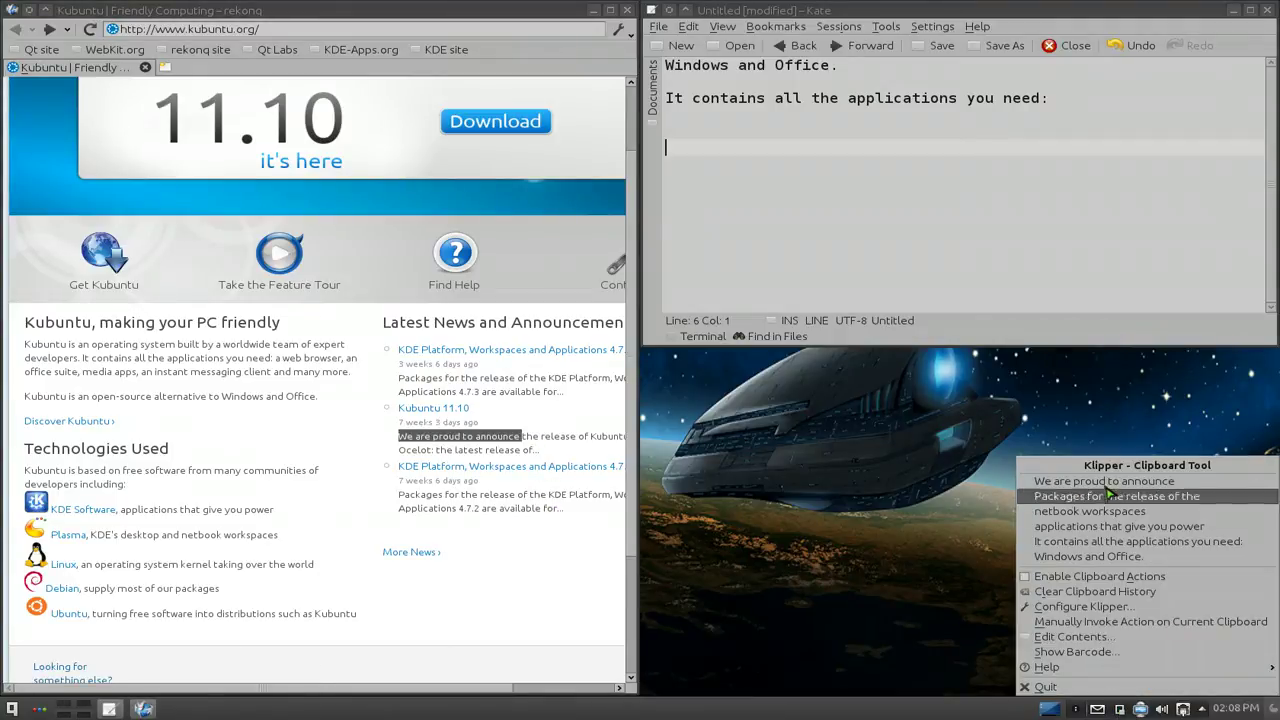
left_click(928, 530)
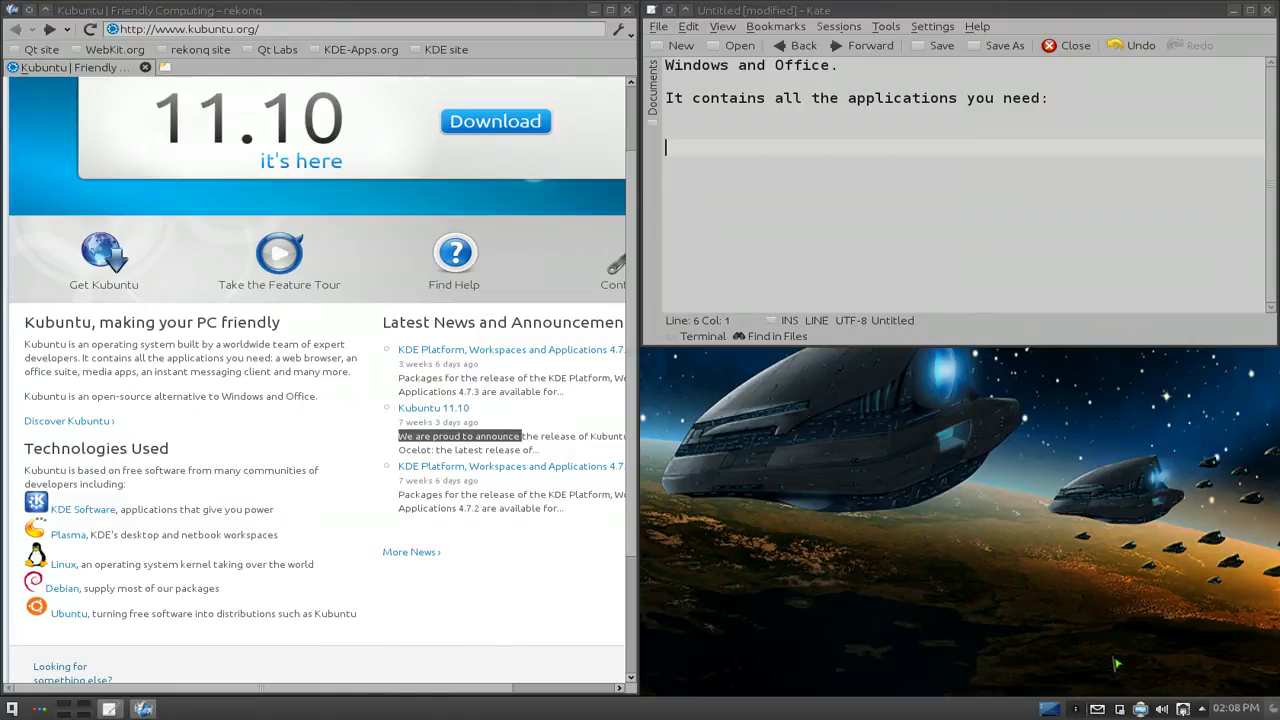
Step: Open Klipper's configuration and show its General settings
left_click(1121, 710)
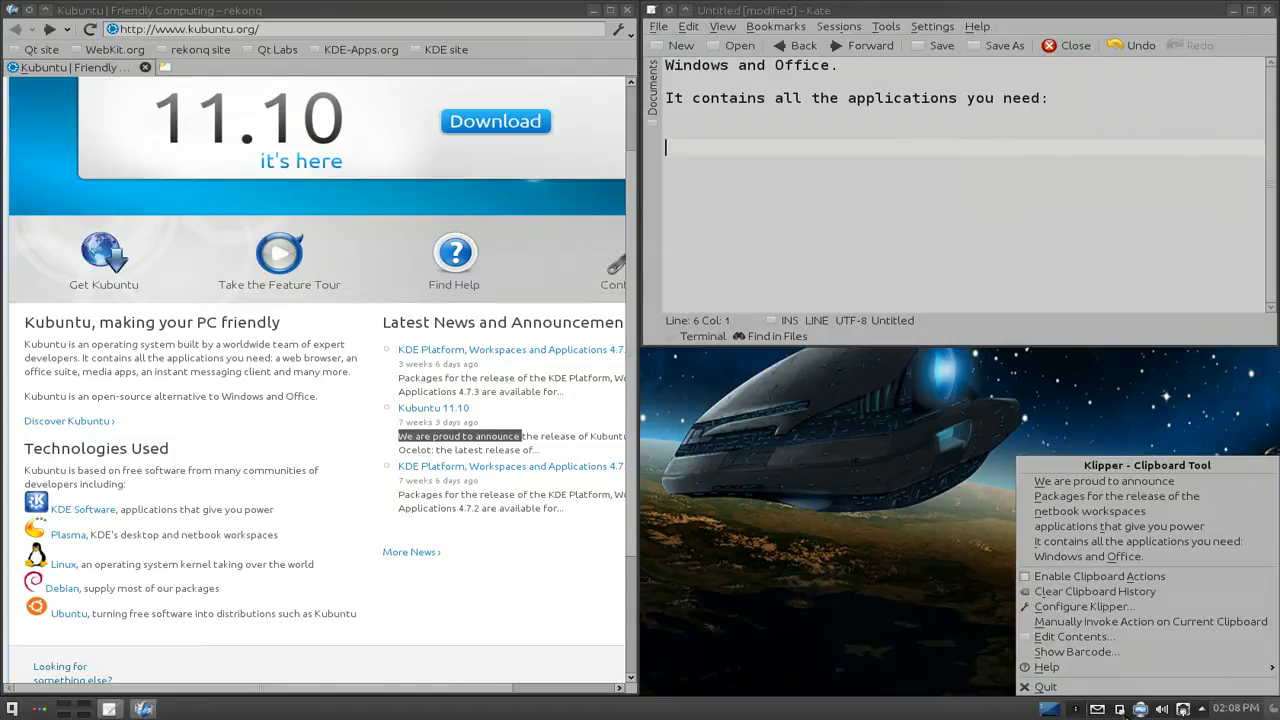
left_click(1080, 606)
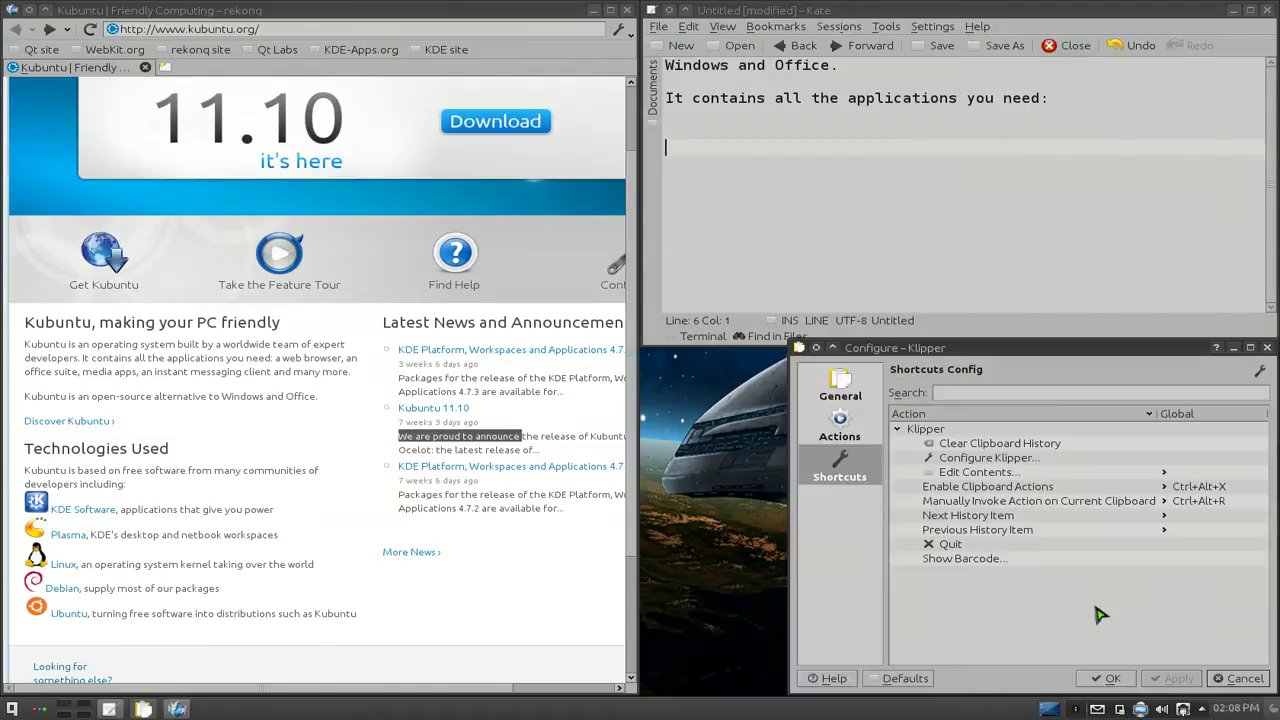
left_click(852, 400)
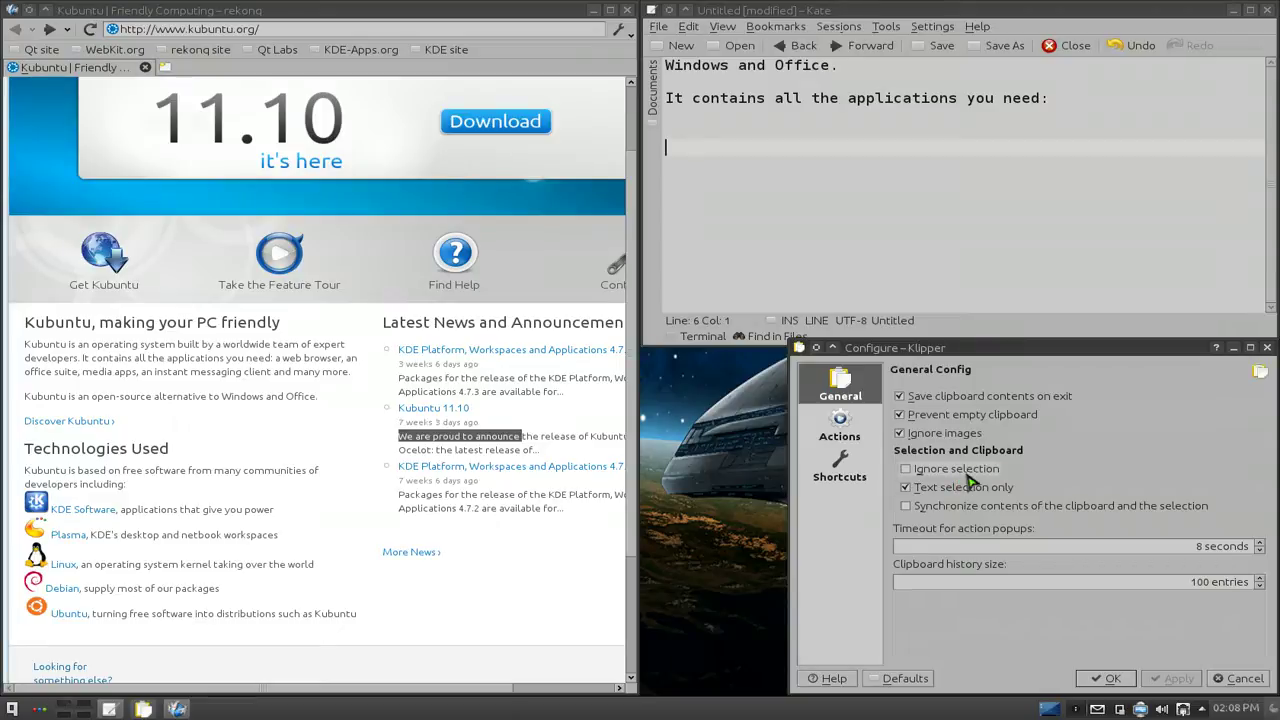
Step: Highlight "Packages for the release" in the top news item and check for it in the Klipper history
left_click(522, 378)
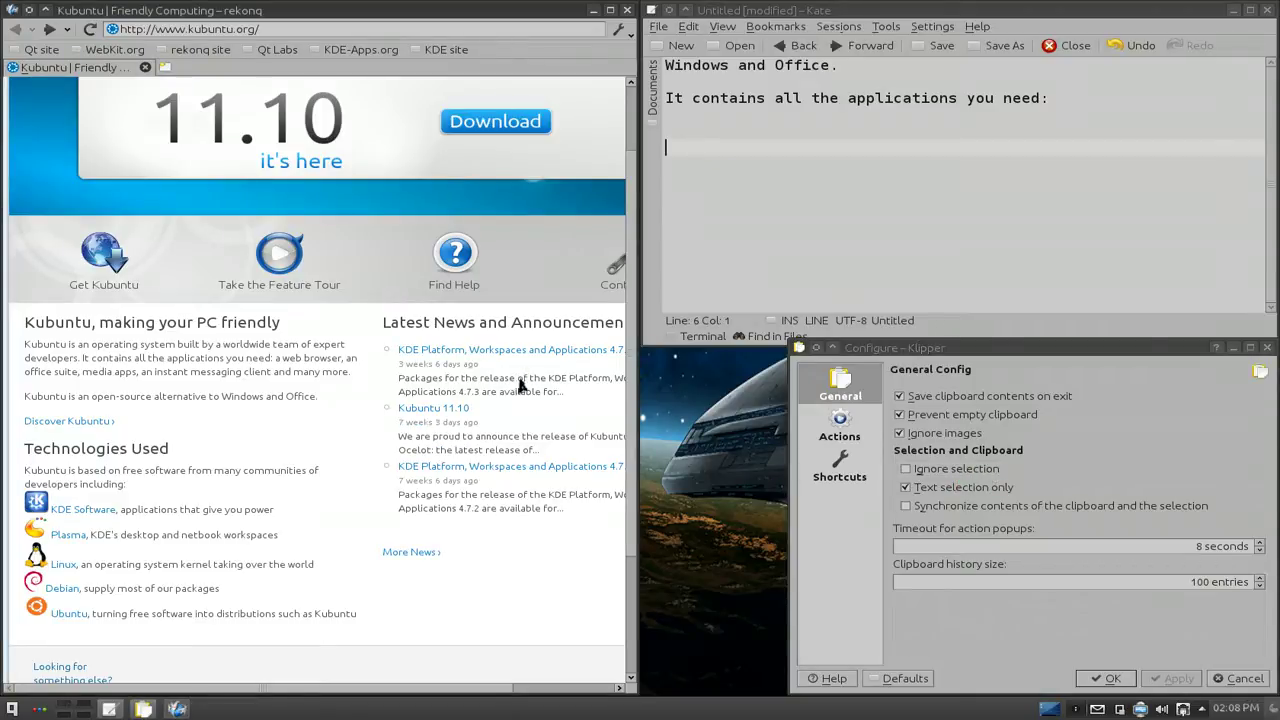
left_click_drag(517, 379, 400, 392)
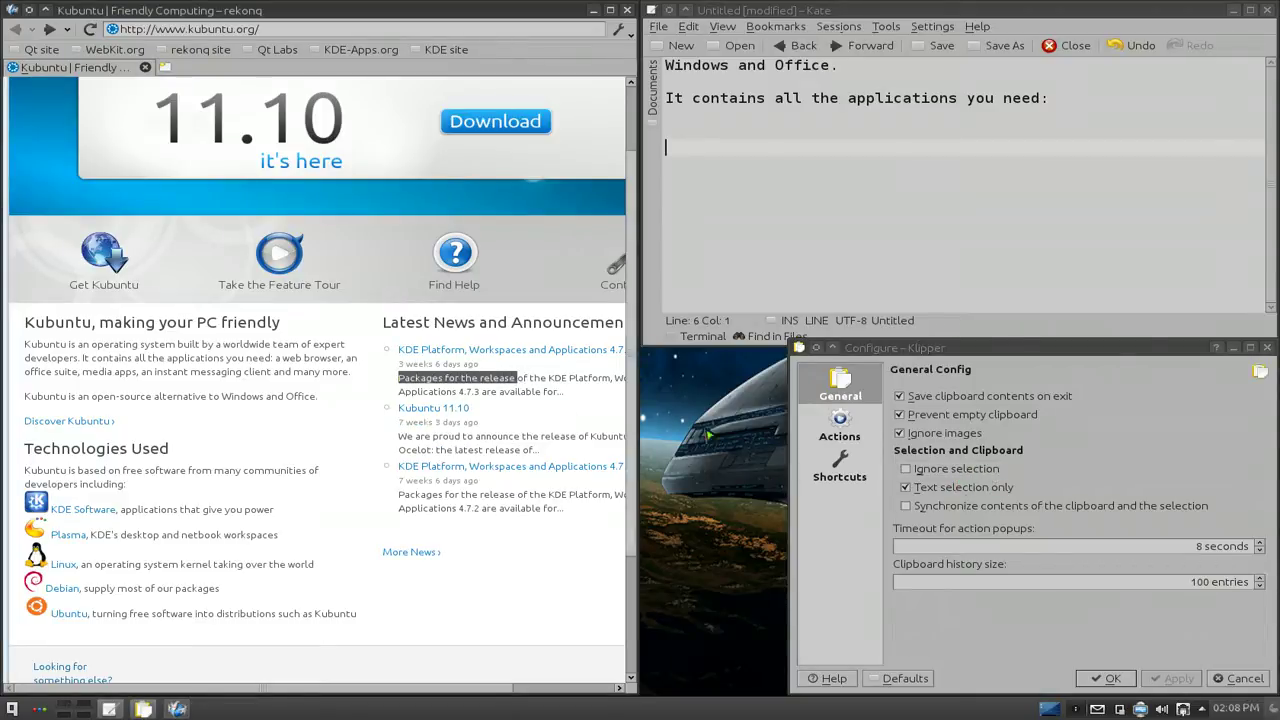
left_click(1120, 709)
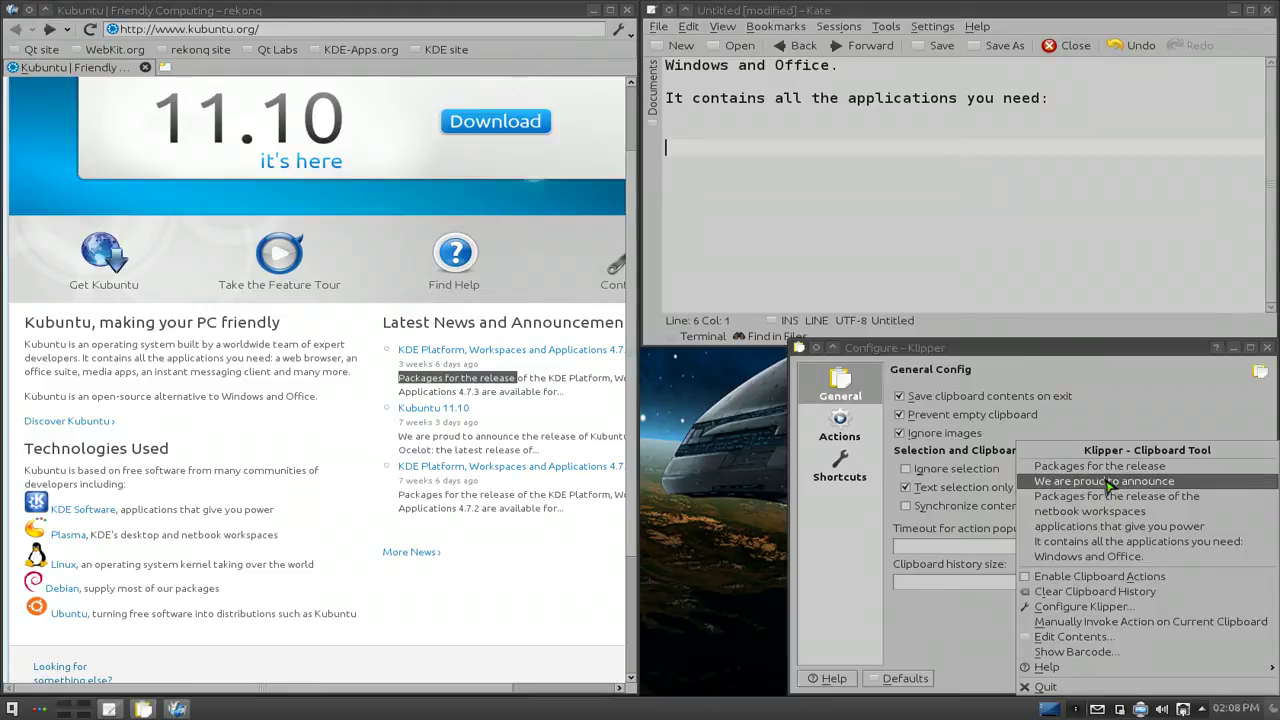
left_click(1055, 358)
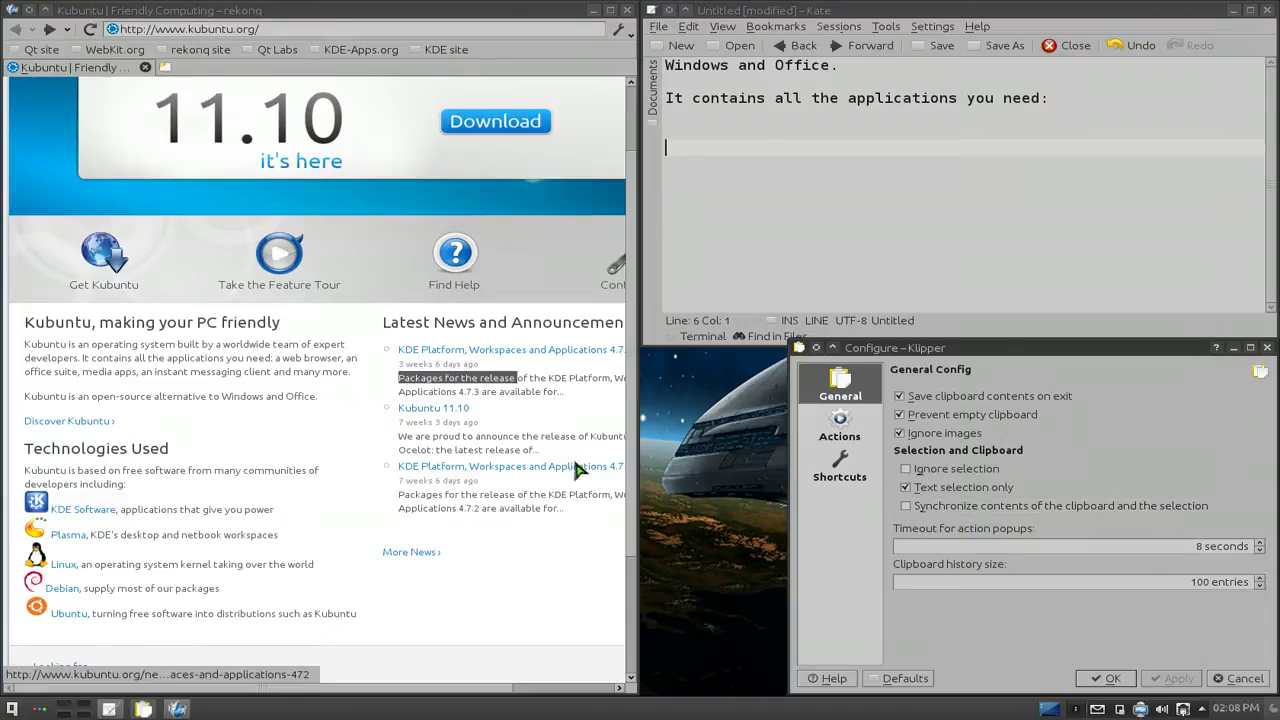
Step: Highlight "Applications 4.7.3 are available for" in the top news item and insert the selection on line 5 of the Kate document
left_click(562, 408)
left_click_drag(560, 392, 420, 391)
middle_click(778, 133)
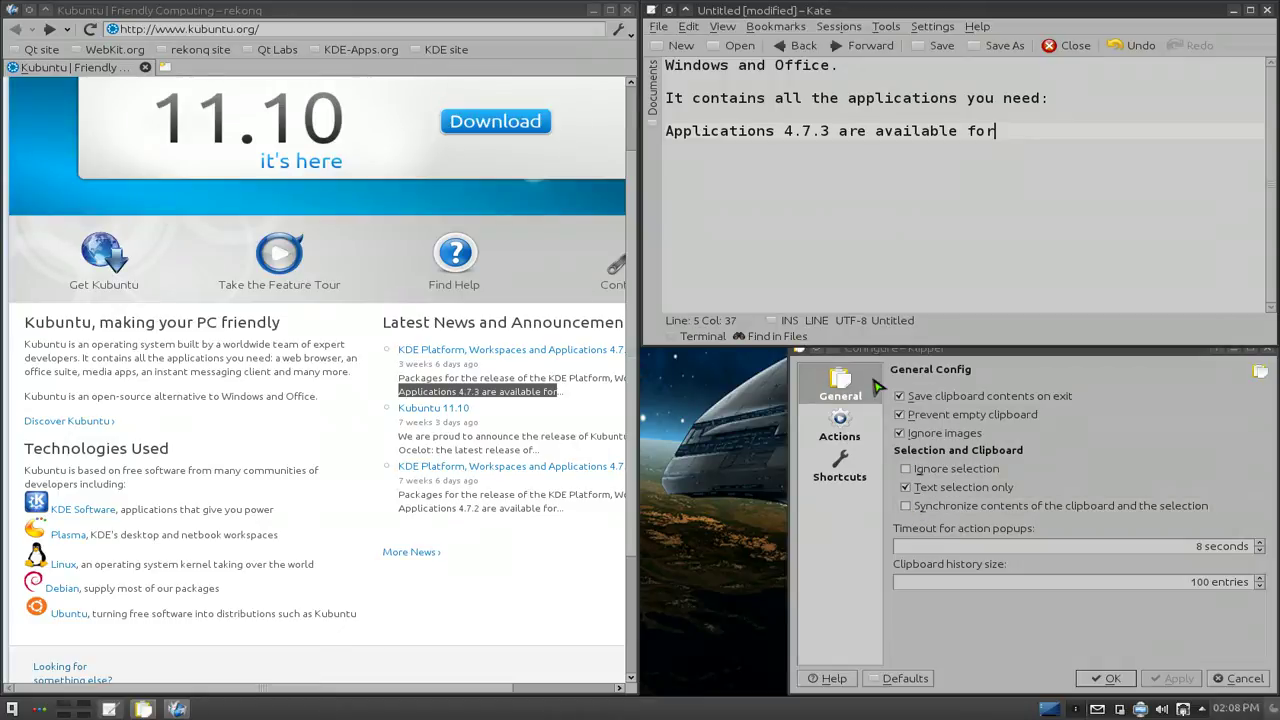
Step: Enable synchronizing the contents of the clipboard and the selection in Klipper and apply the change
left_click(907, 506)
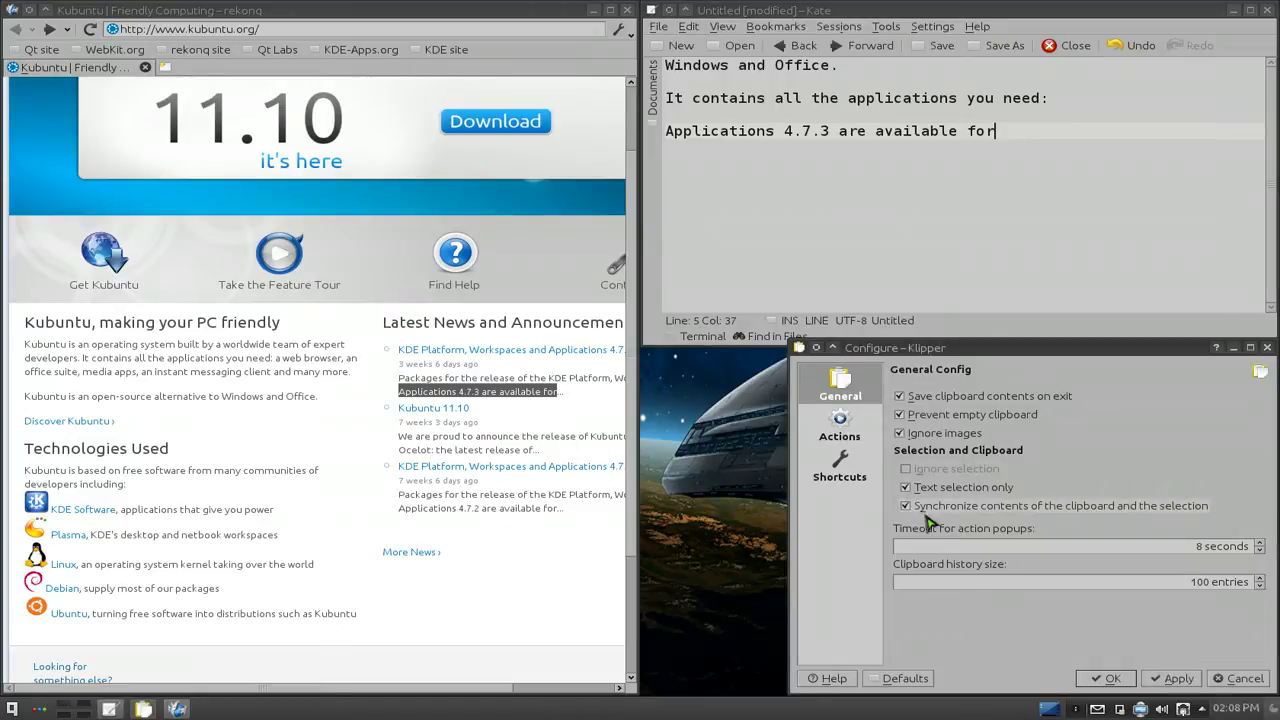
left_click(1175, 680)
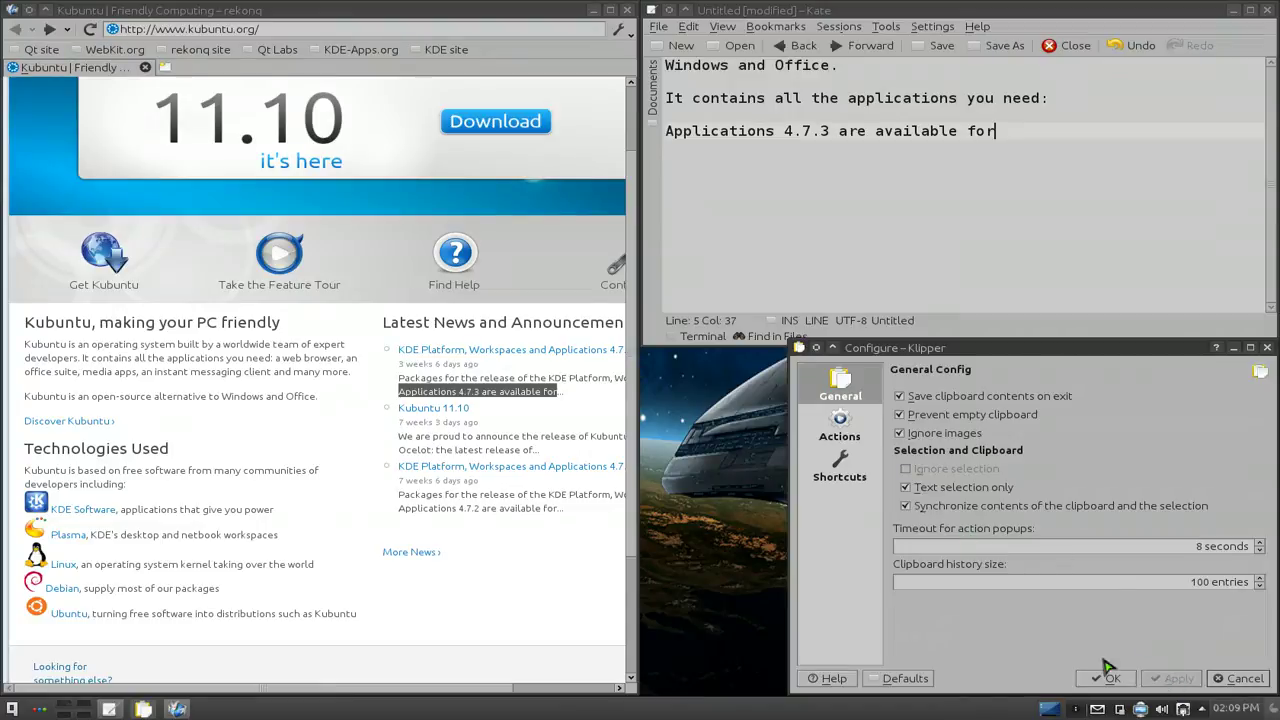
Step: Copy "an instant messaging client and many more" from the Kubuntu page and paste it on line 7 of the Kate document, followed by a new line
left_click(305, 390)
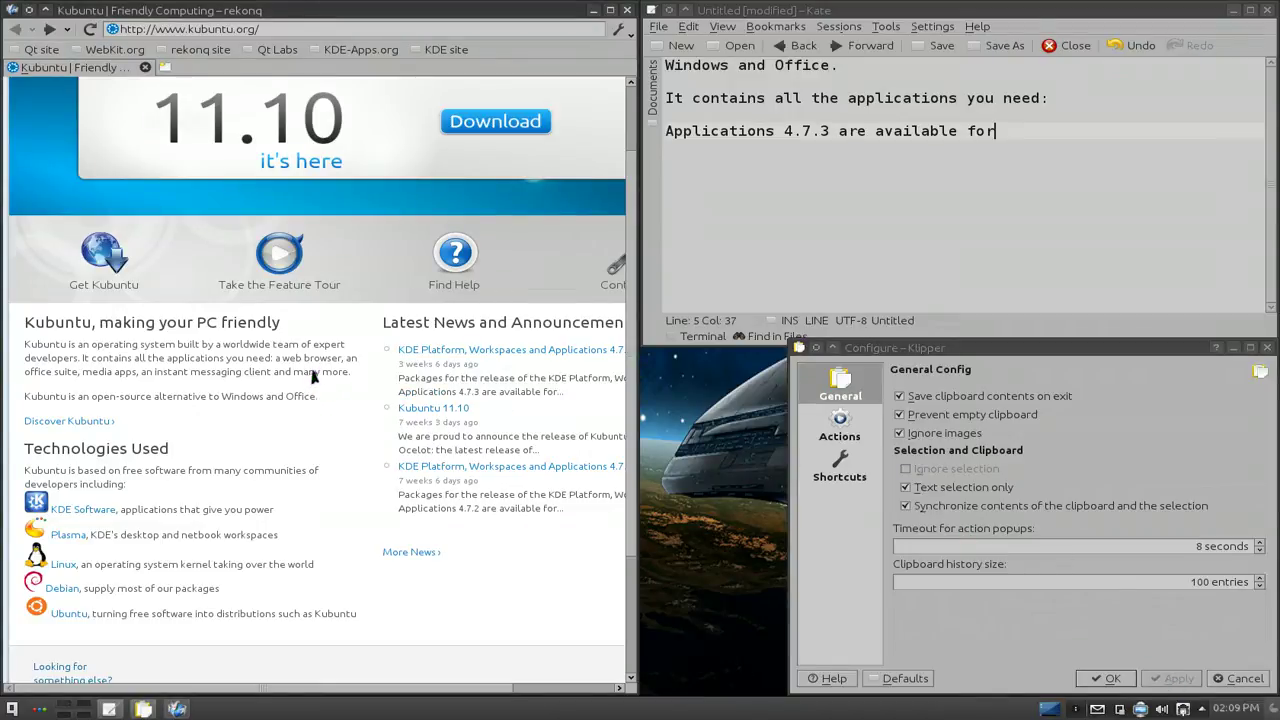
left_click_drag(347, 373, 141, 376)
key("ctrl+c")
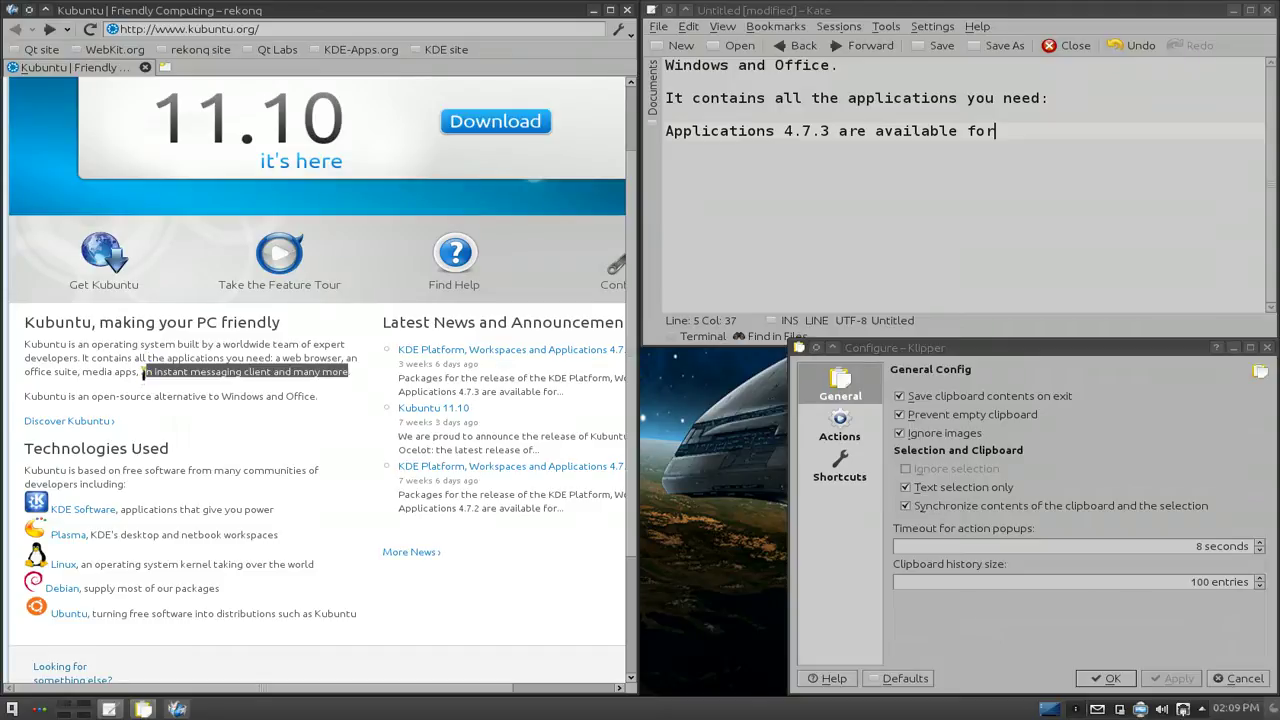
left_click(1071, 139)
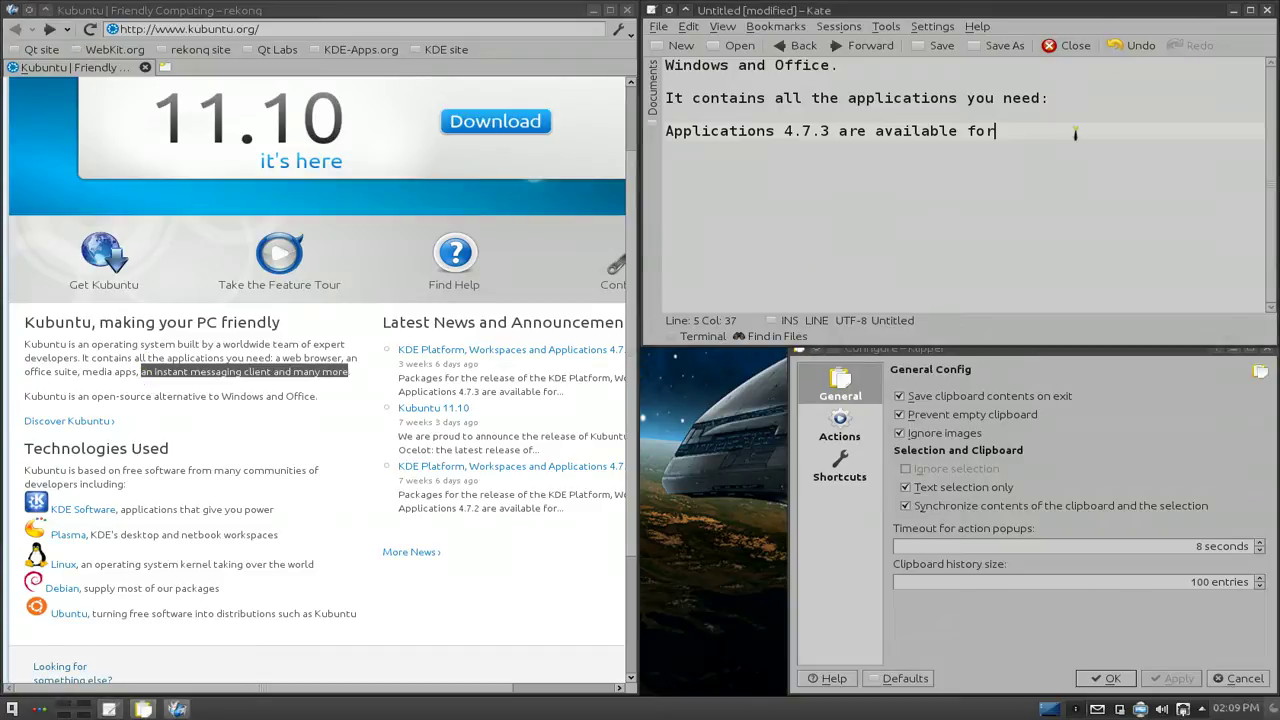
key("Return")
key("Return")
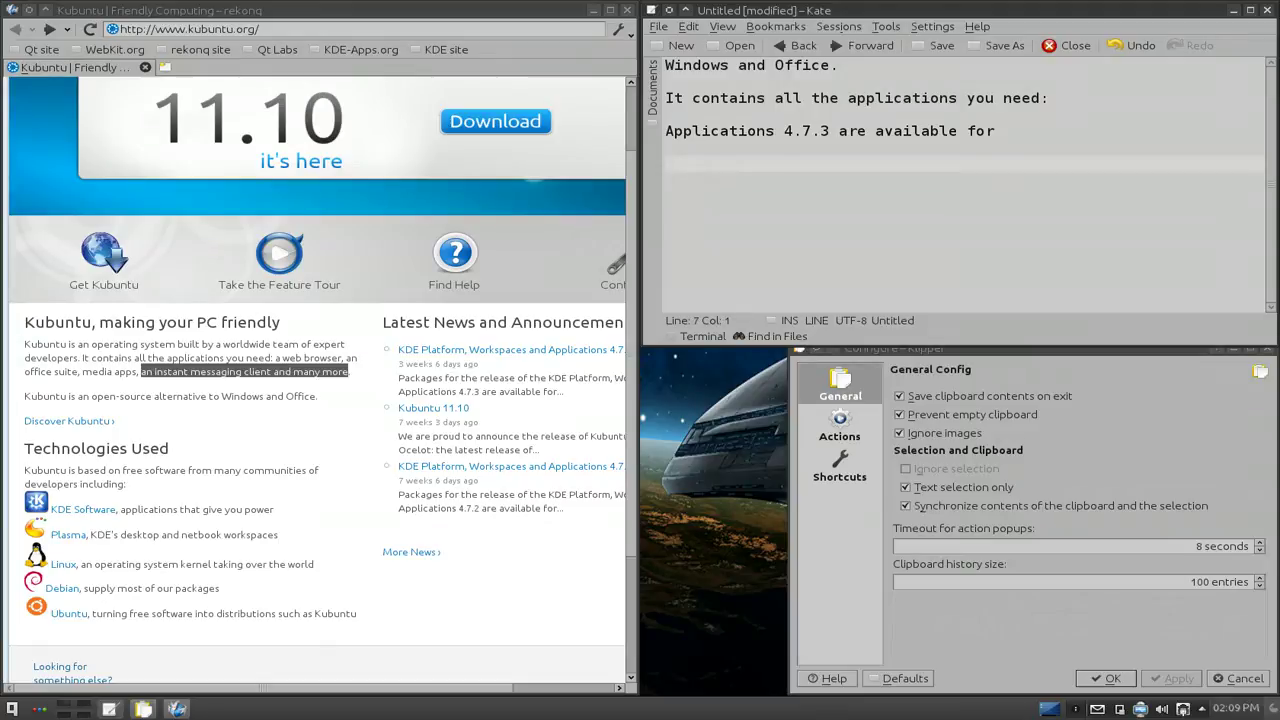
key("ctrl+v")
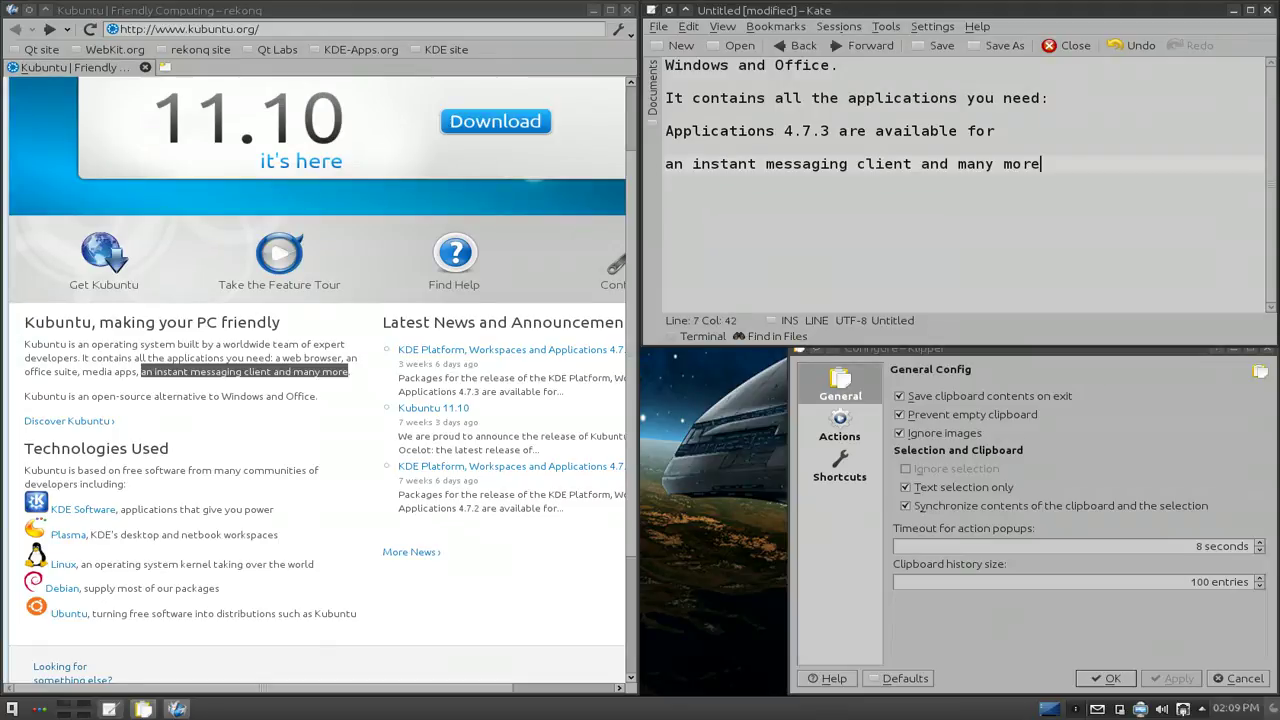
key("Return")
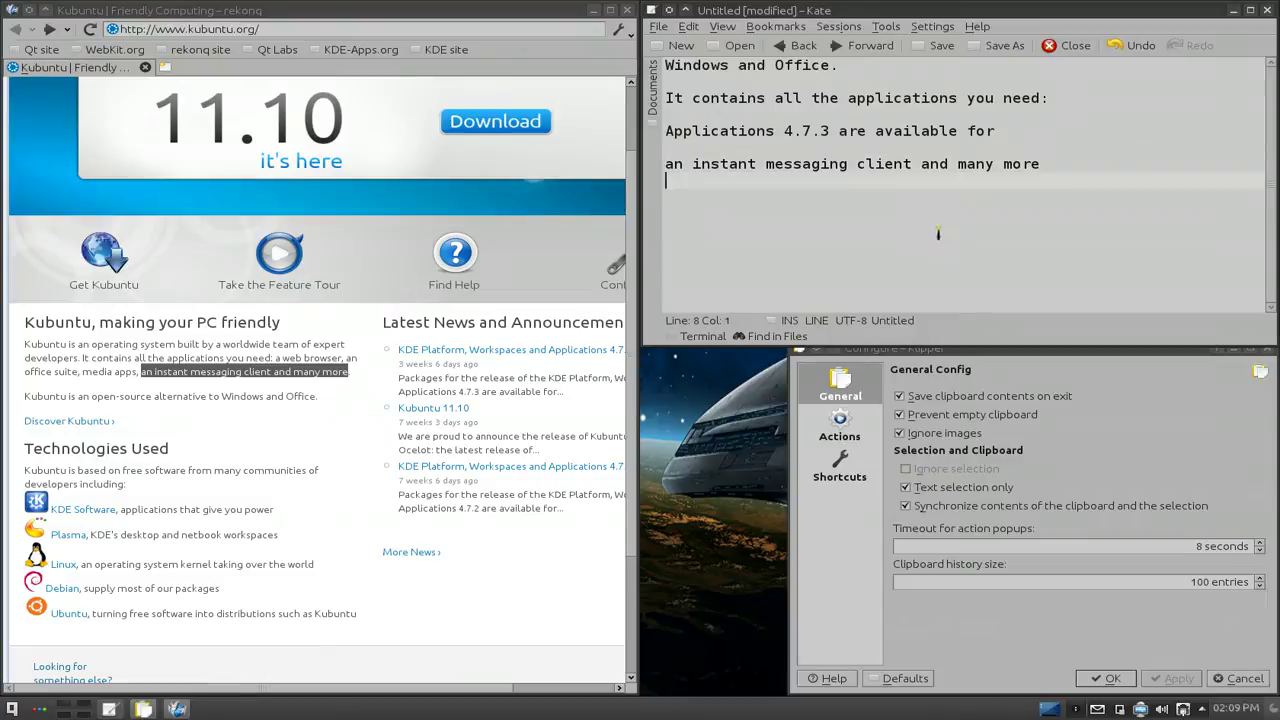
Step: Disable synchronizing the contents of the clipboard and the selection in Klipper and apply the change
left_click(905, 505)
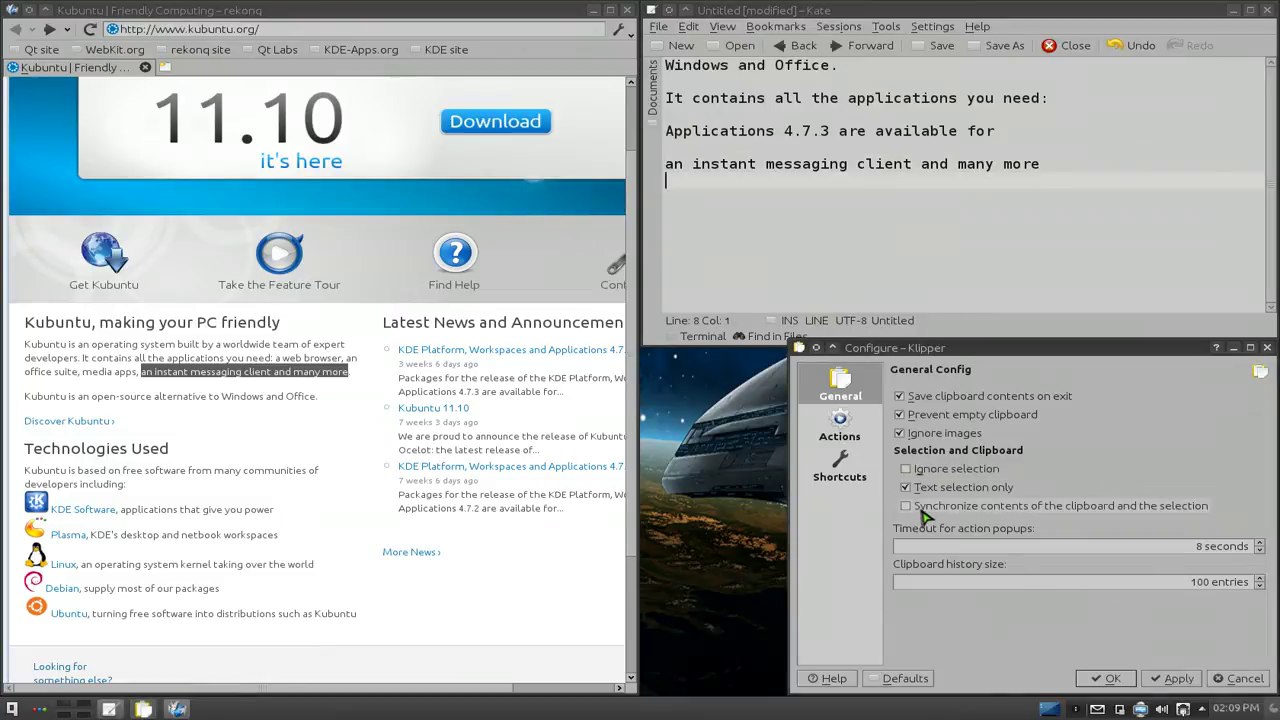
left_click(1180, 680)
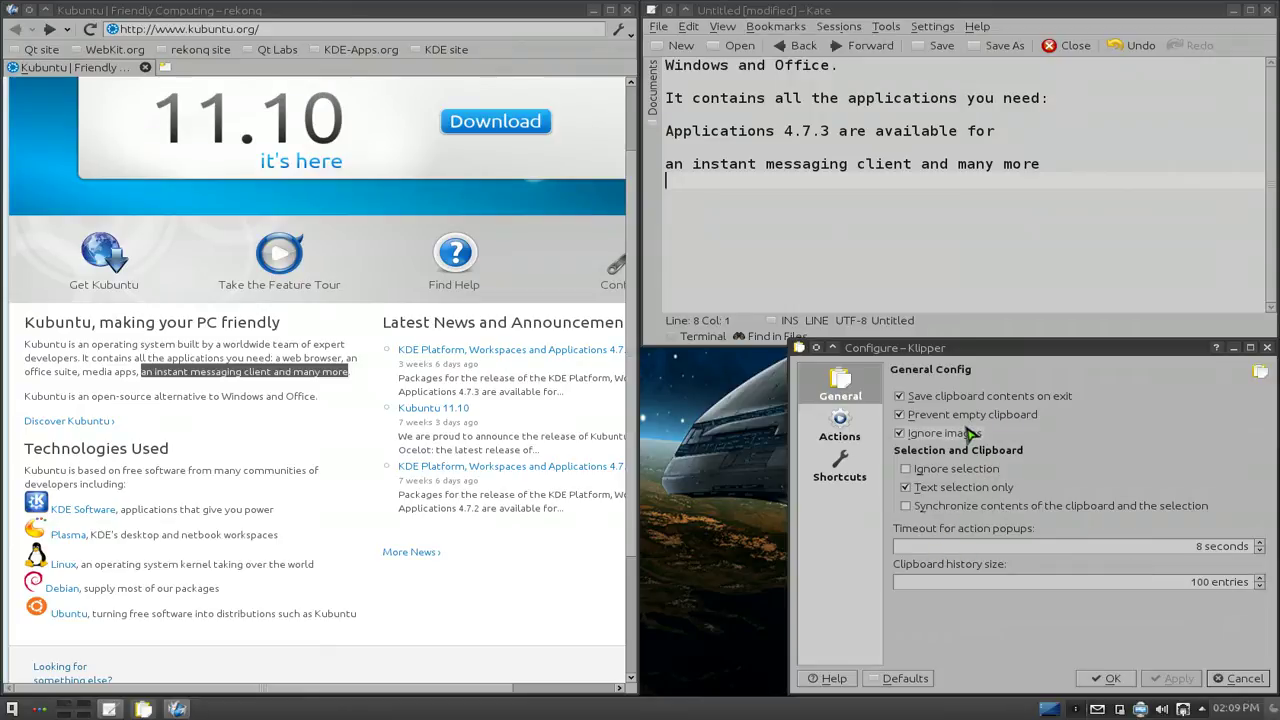
Step: Review Klipper's Actions and Shortcuts settings, including the shortcut for Enable Clipboard Actions, and close the configuration
left_click(852, 430)
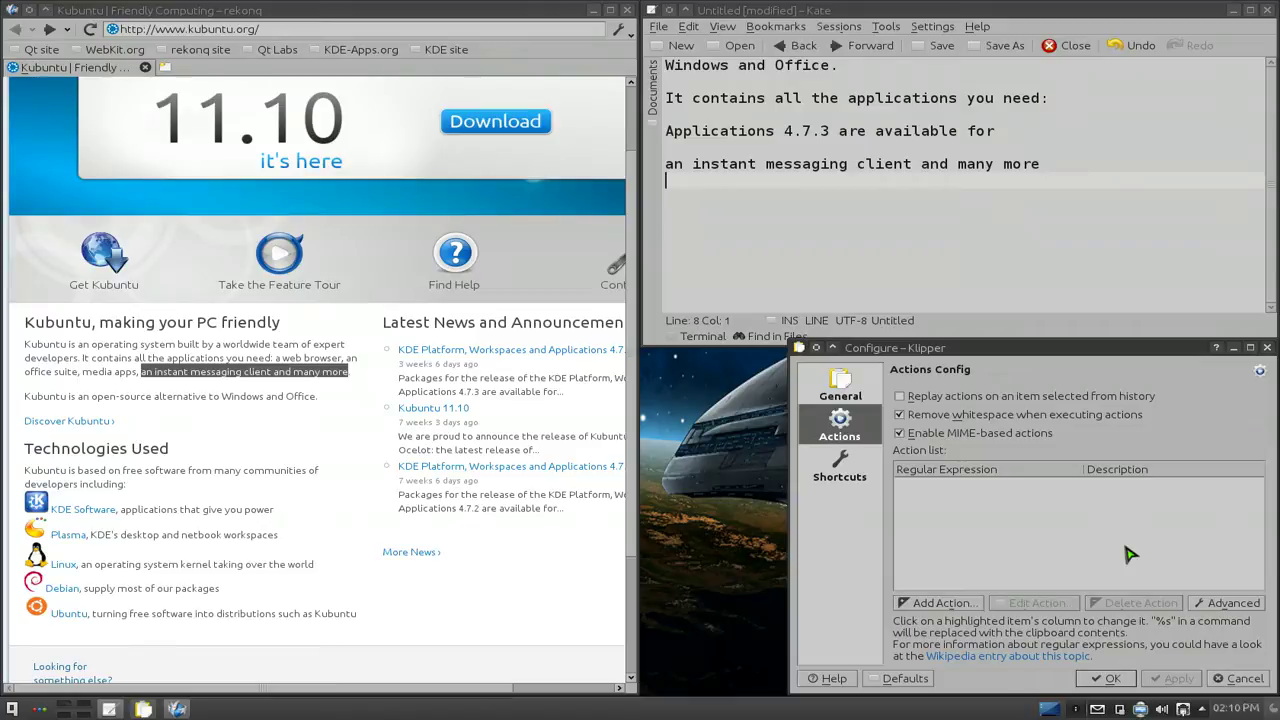
left_click(840, 466)
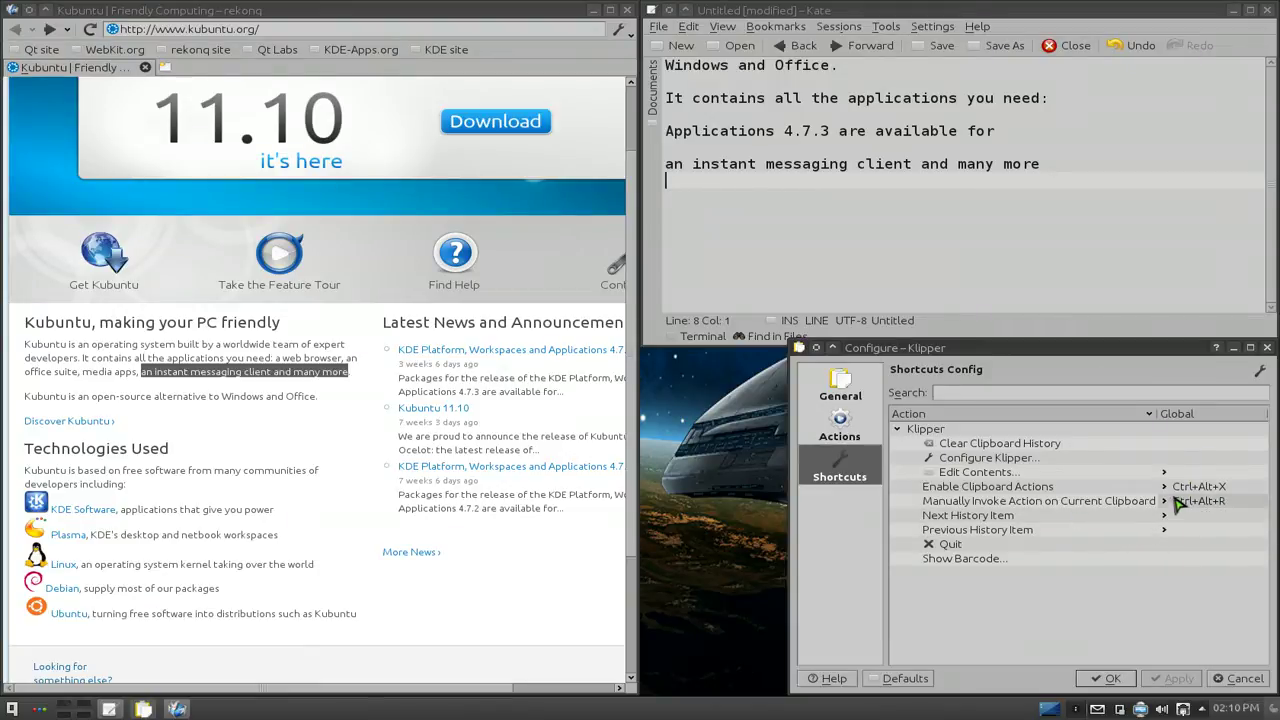
left_click(1016, 489)
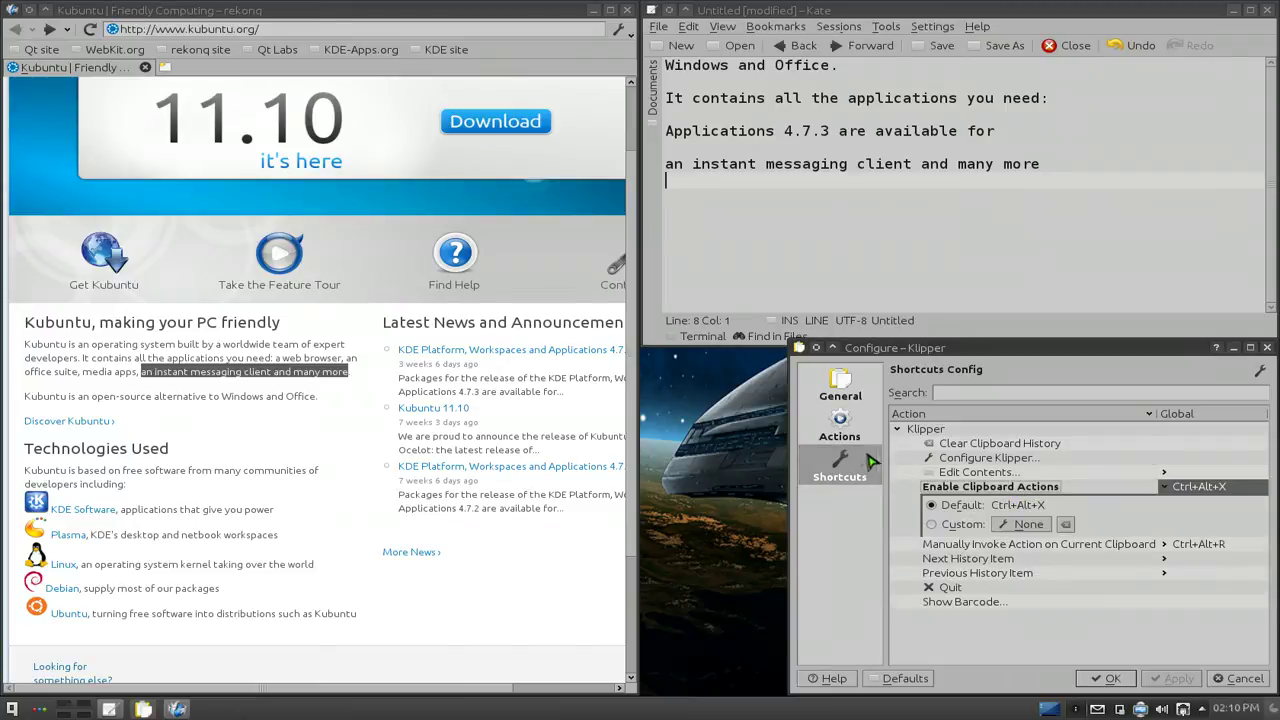
left_click(840, 425)
left_click(840, 470)
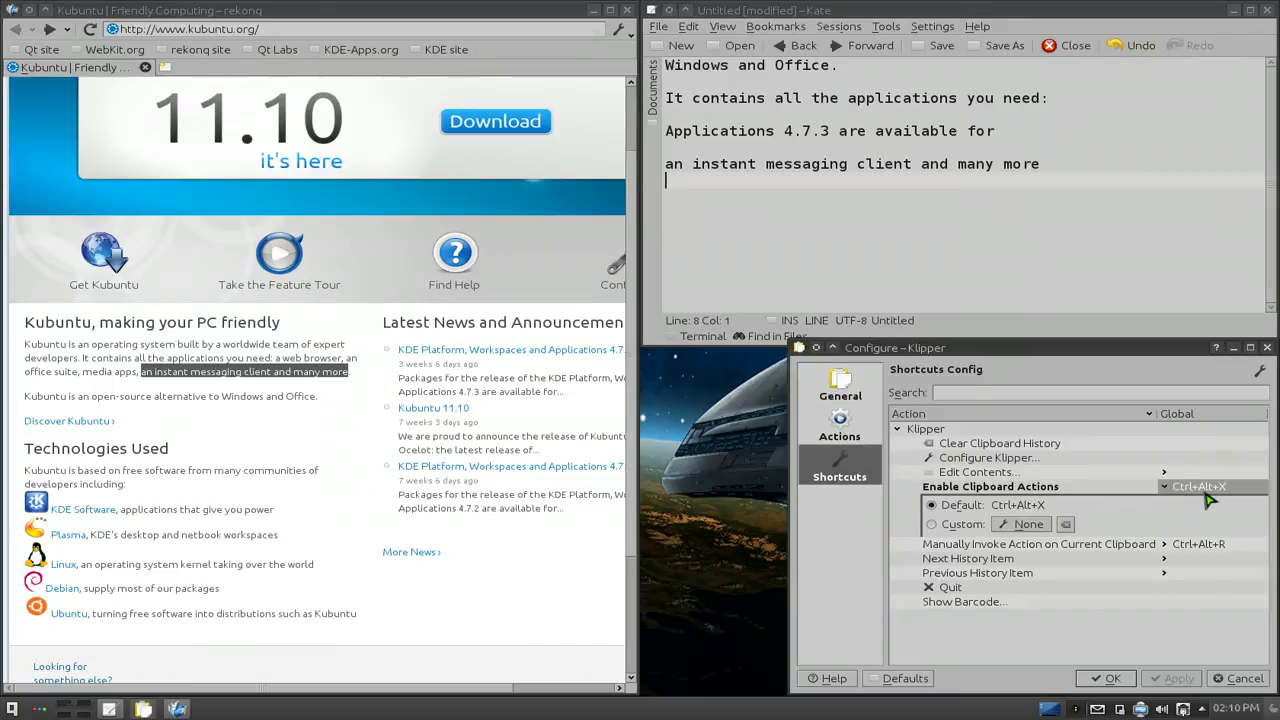
left_click(1124, 680)
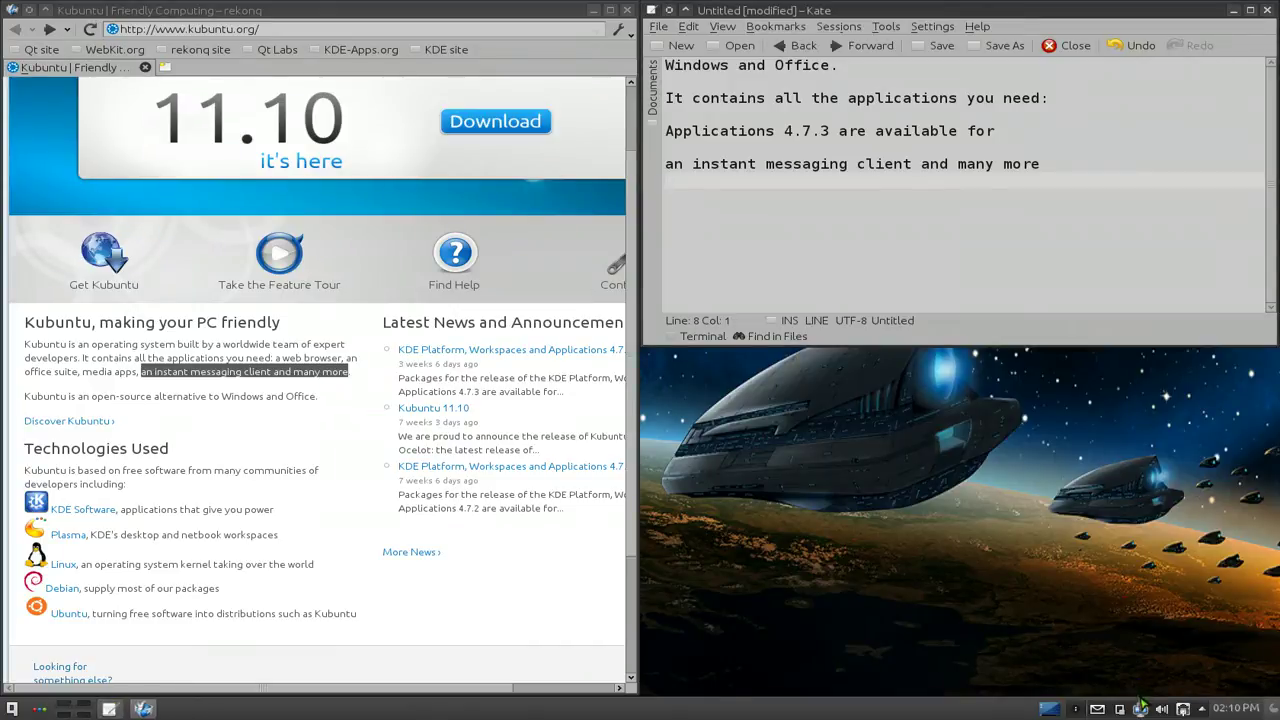
Step: Make "Packages for the release" the current clipboard entry from the Klipper history
mouse_move(1138, 708)
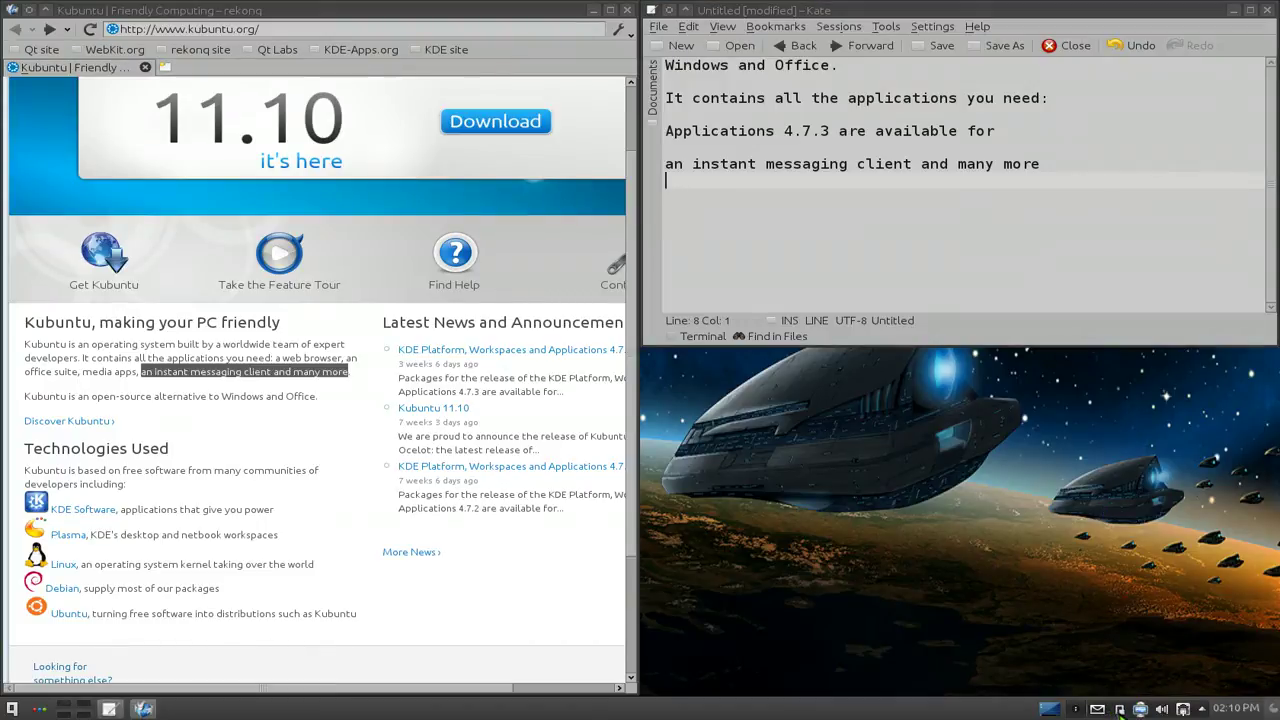
left_click(1119, 708)
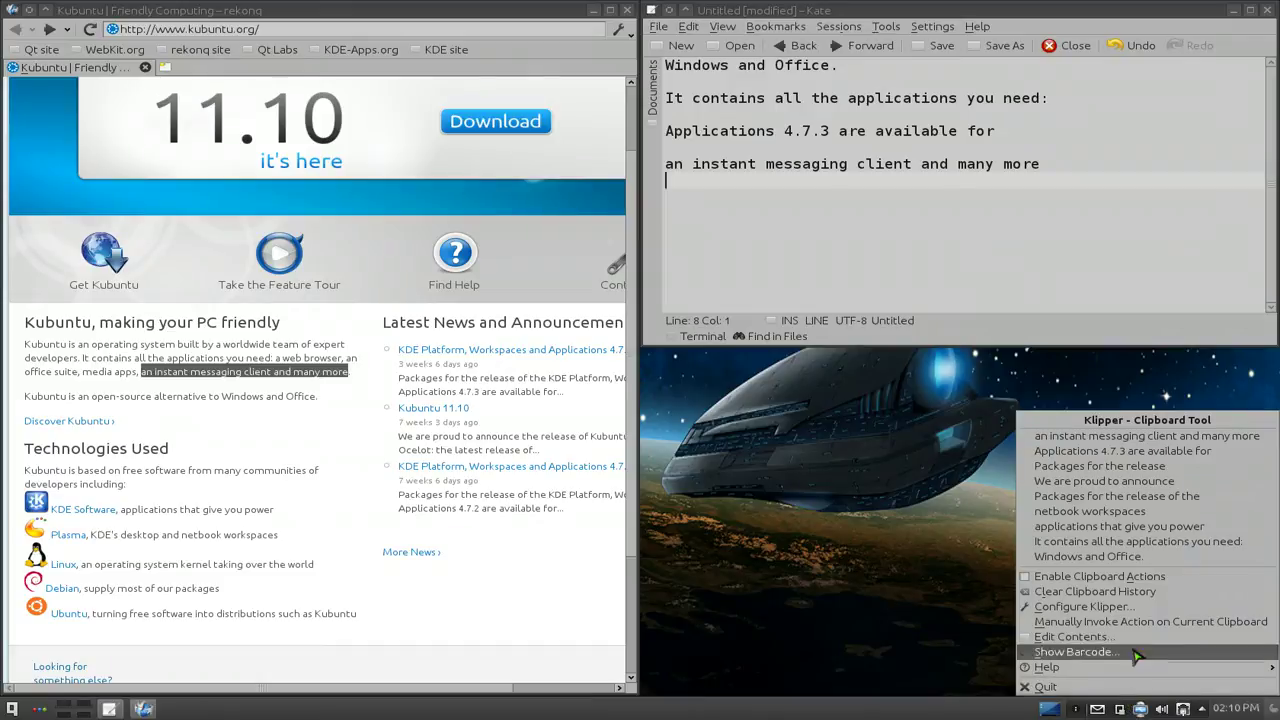
left_click(1120, 467)
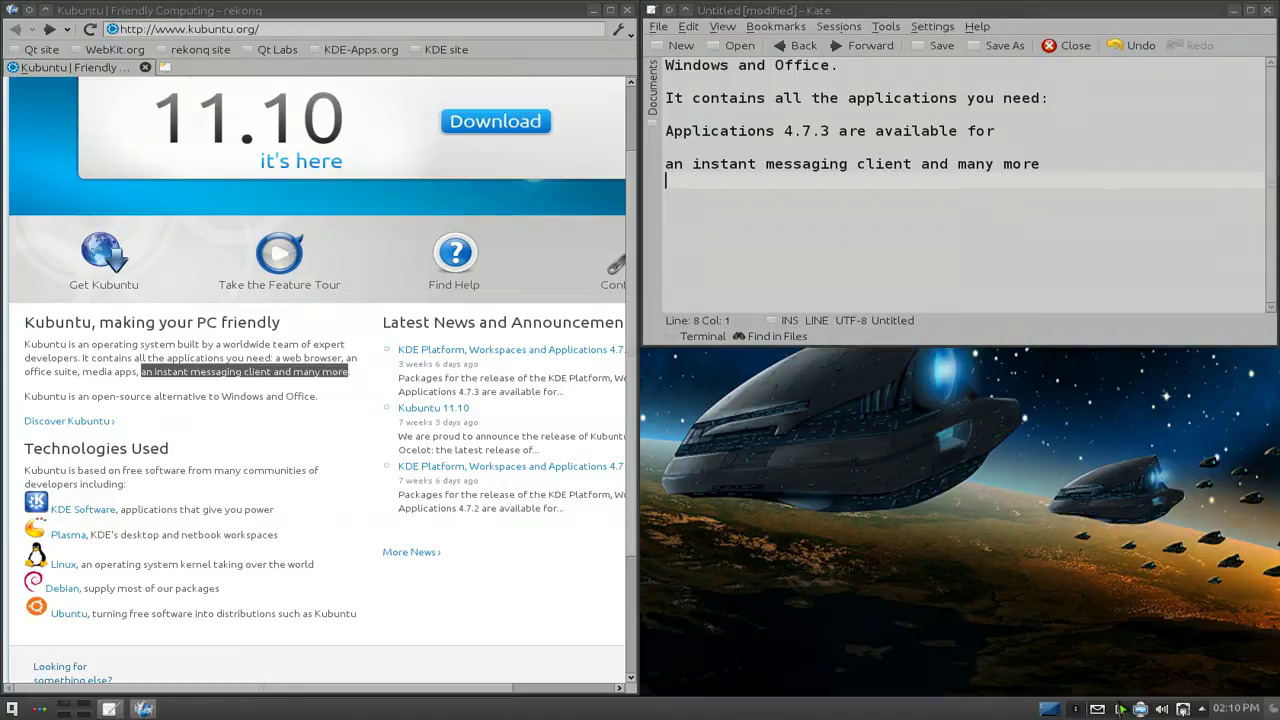
Step: Show the mobile barcode for the current clipboard entry in Klipper and dismiss it
left_click(1121, 709)
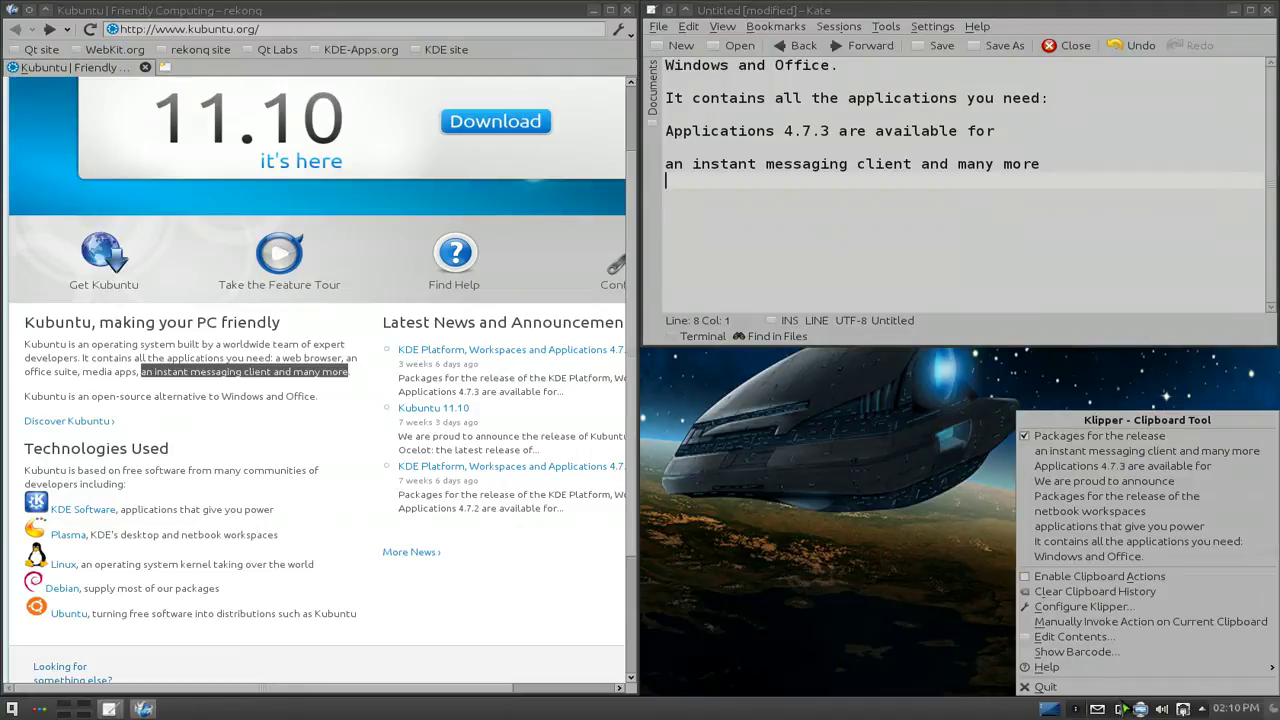
left_click(1112, 651)
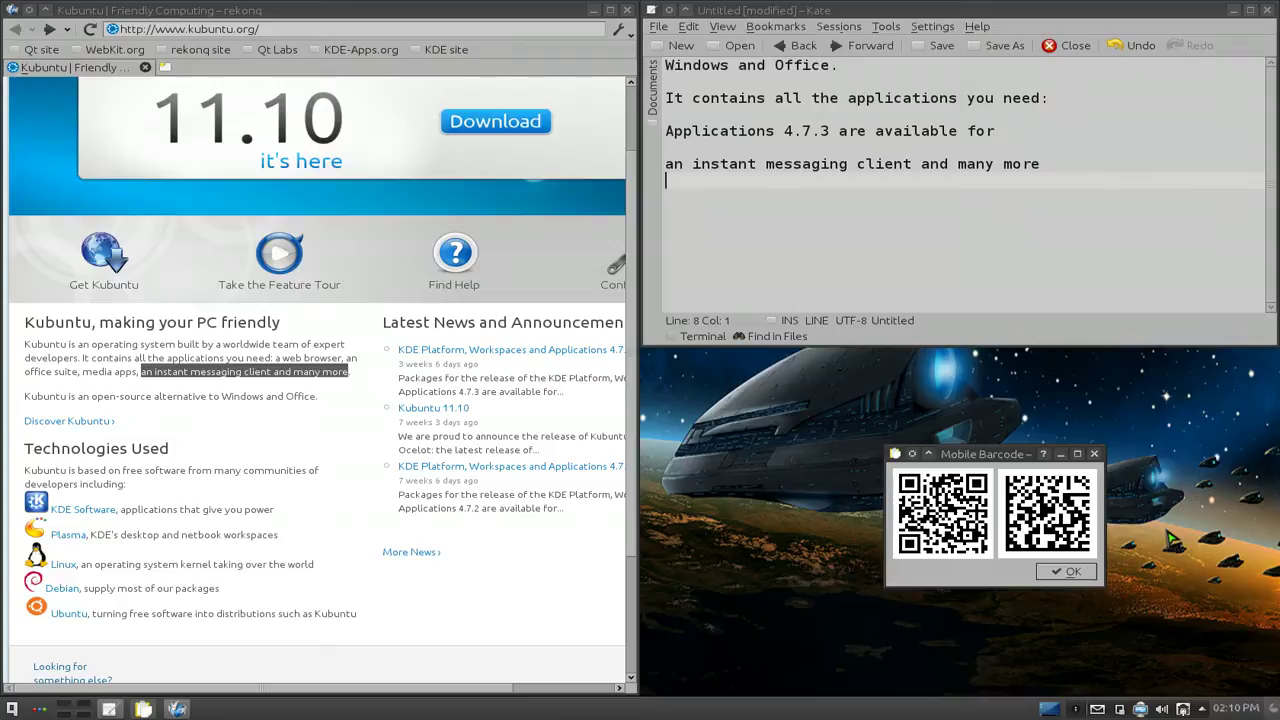
left_click(1075, 578)
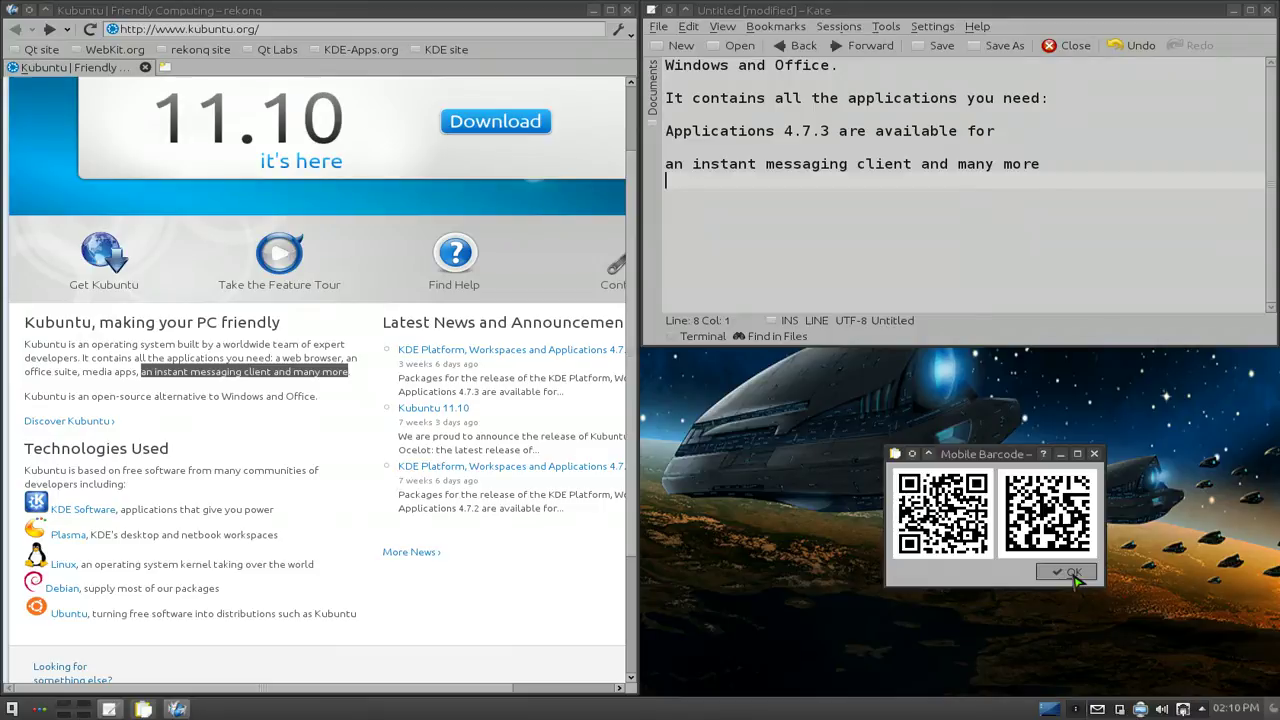
Step: Look over Klipper's menu commands and its Shortcuts configuration, and leave the configuration without changes
left_click(1120, 709)
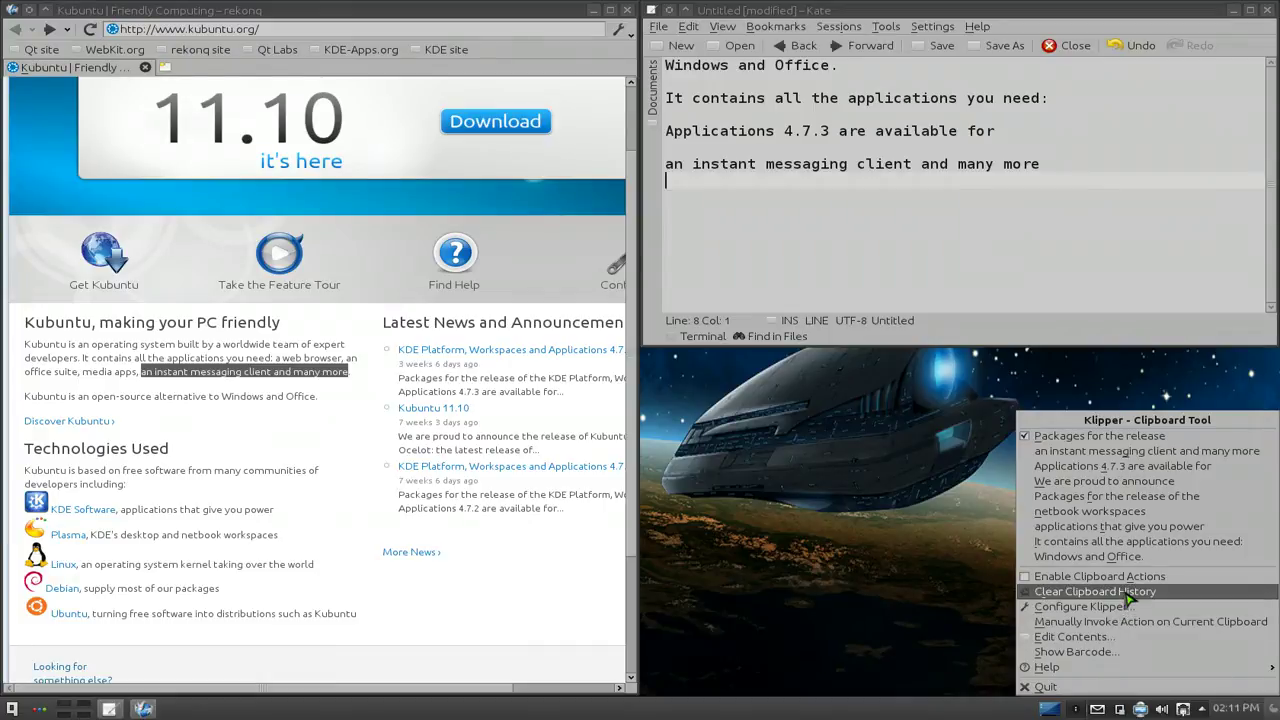
left_click(915, 592)
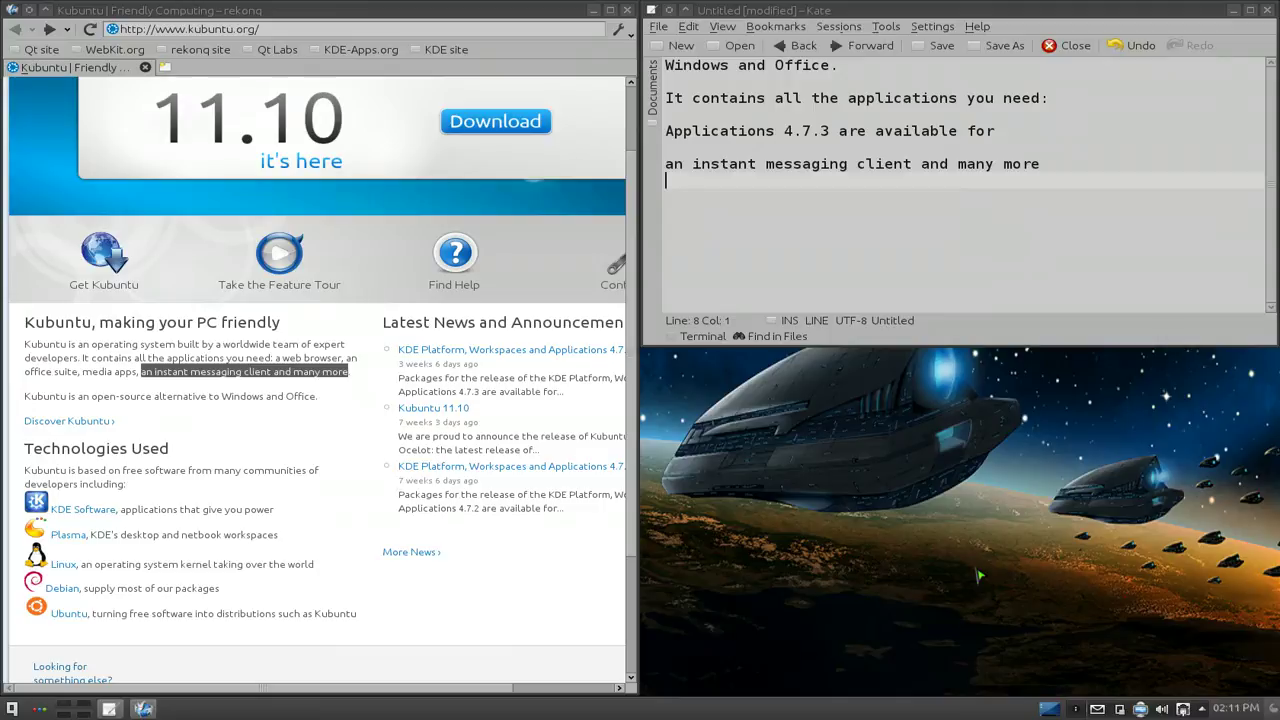
left_click(1119, 709)
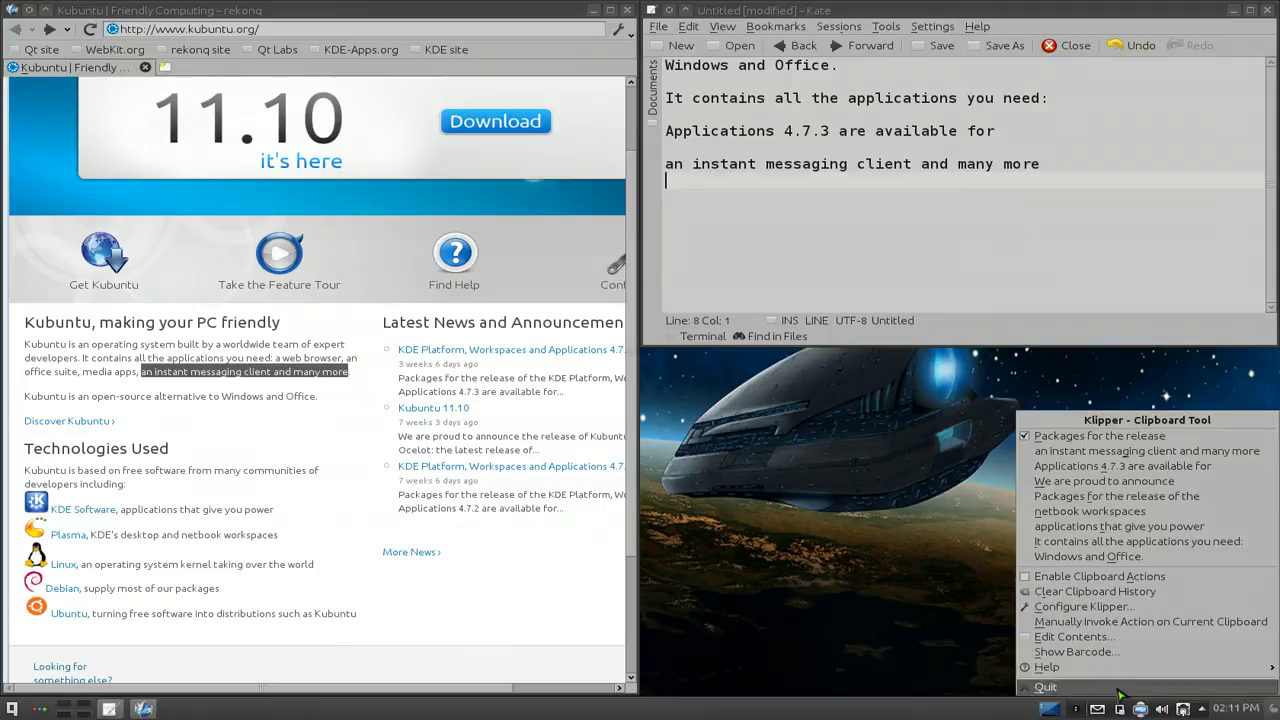
left_click(1110, 606)
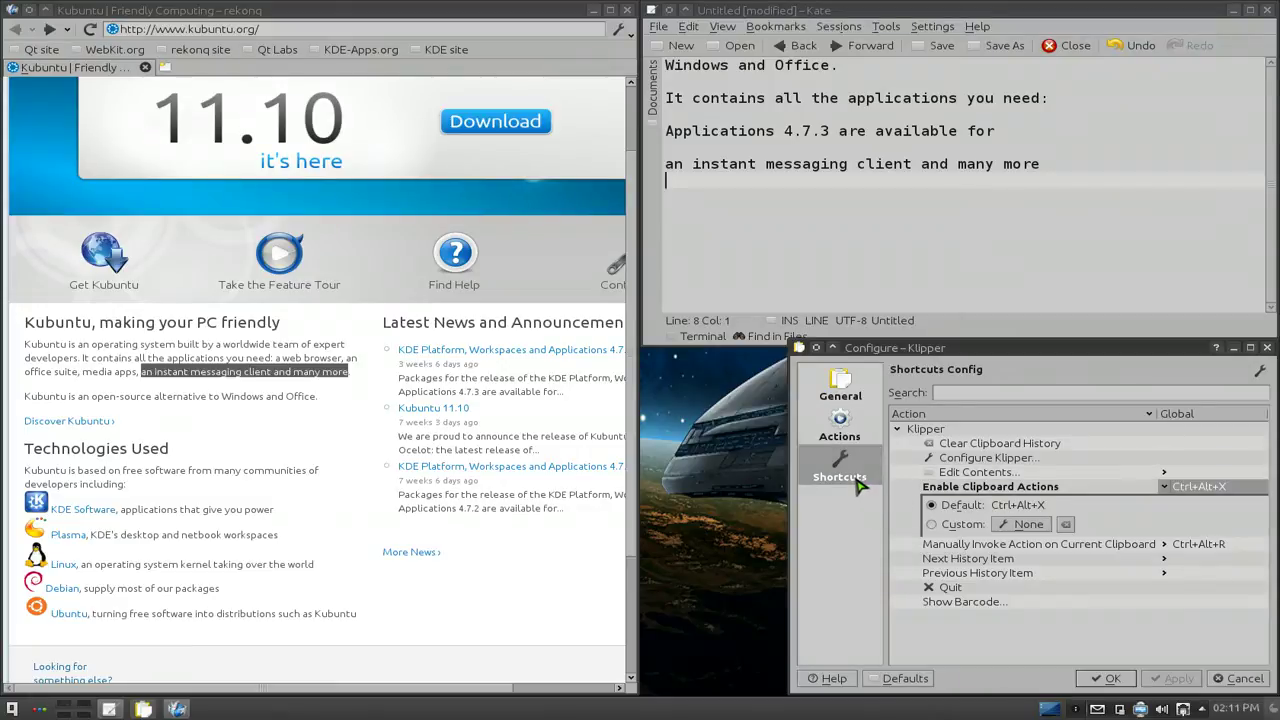
left_click(1240, 678)
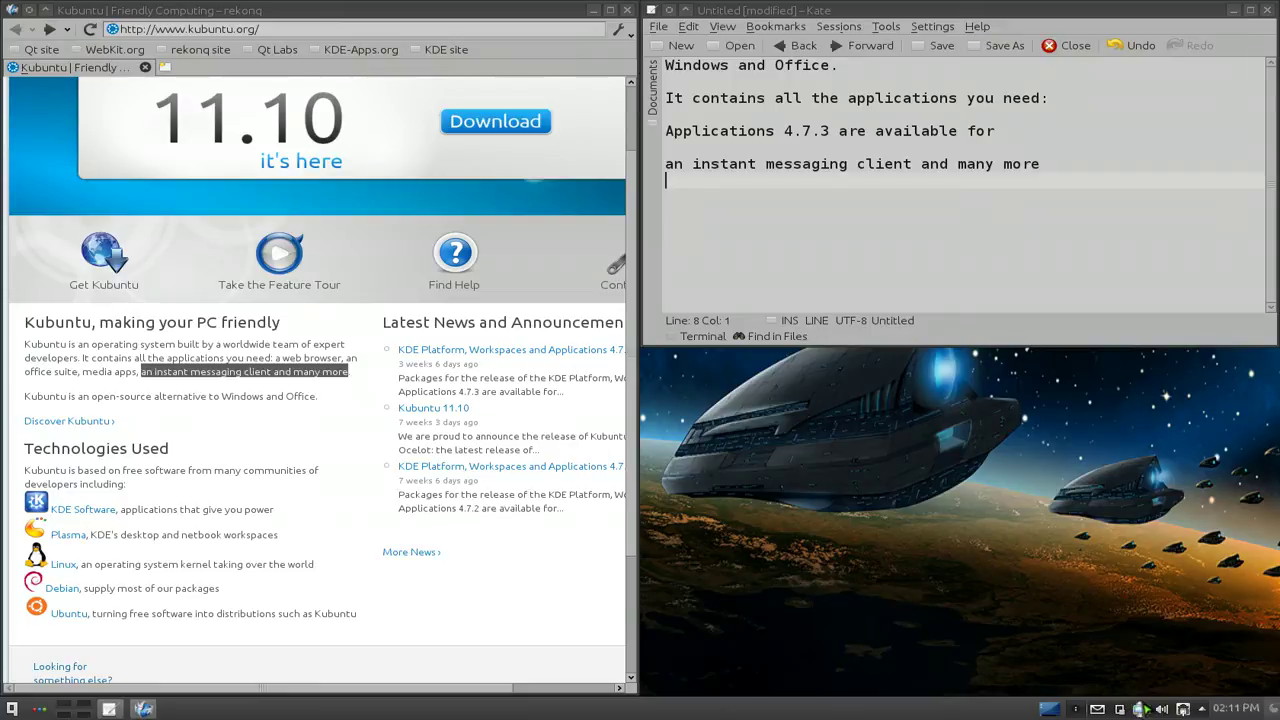
Step: Bring up the Entries page of the System Tray Settings in a widened window
right_click(1161, 709)
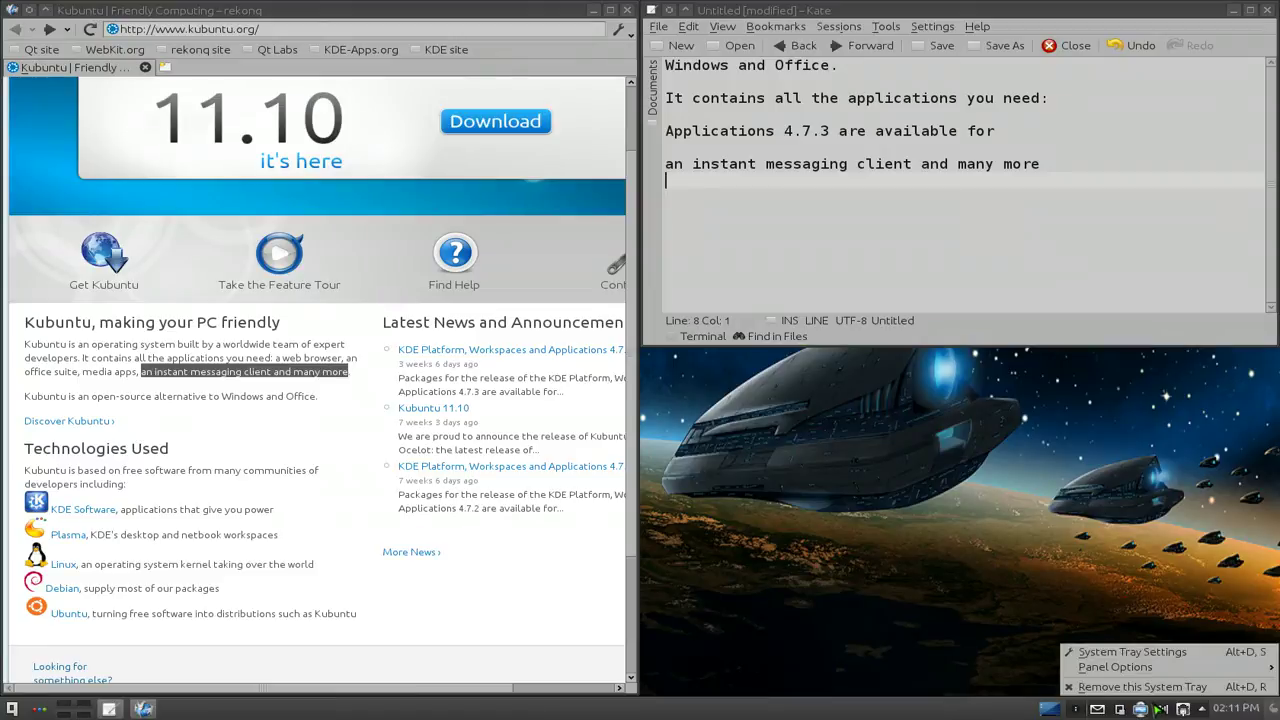
left_click(1150, 652)
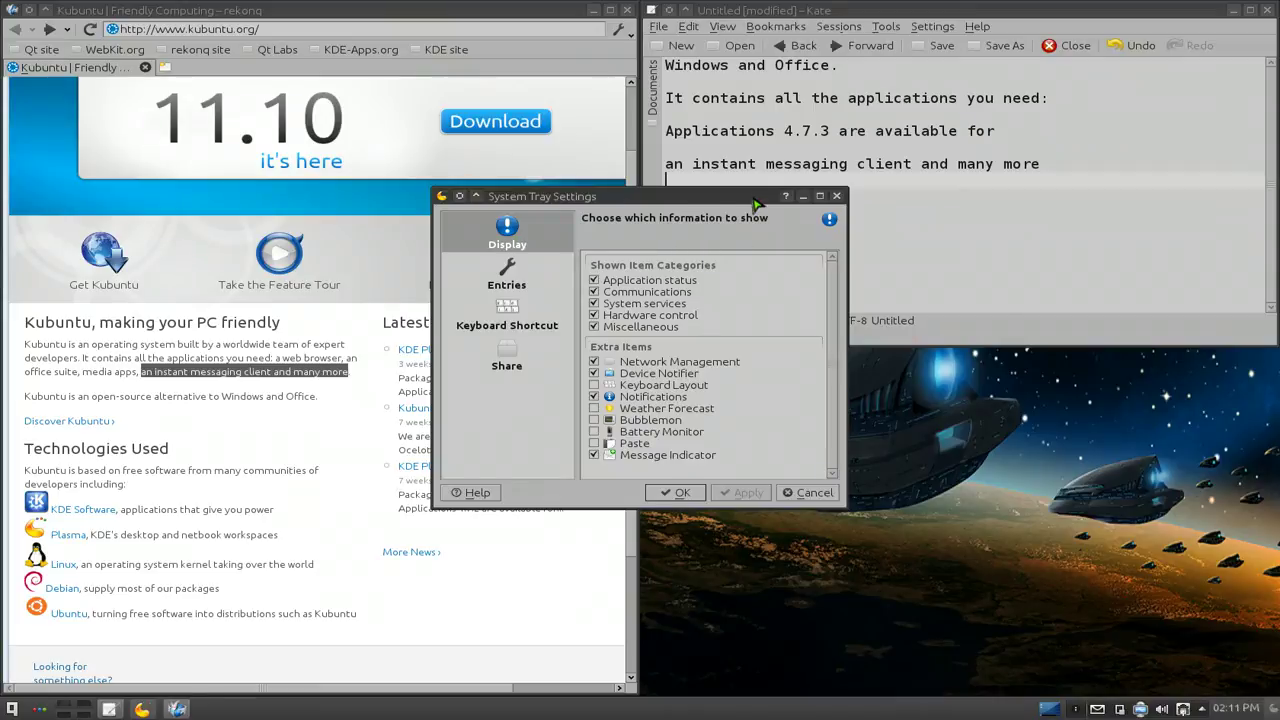
left_click_drag(755, 203, 1050, 312)
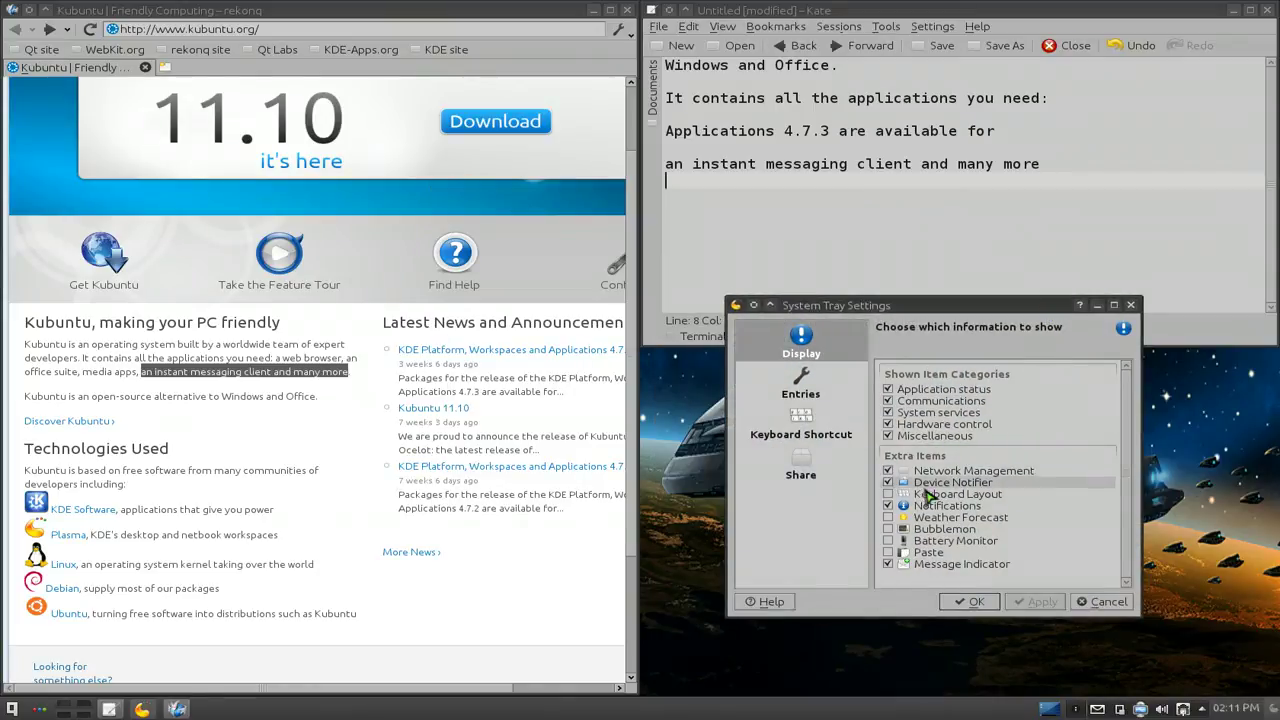
left_click(806, 392)
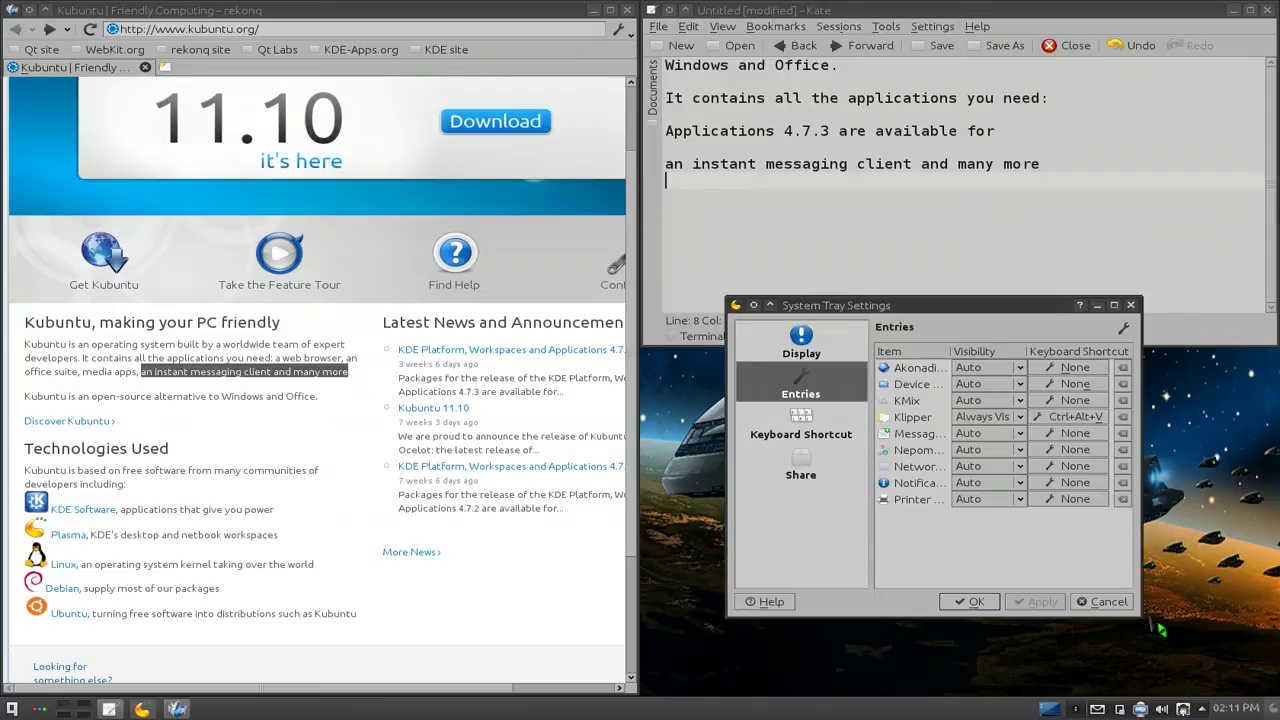
left_click_drag(1141, 628, 1278, 640)
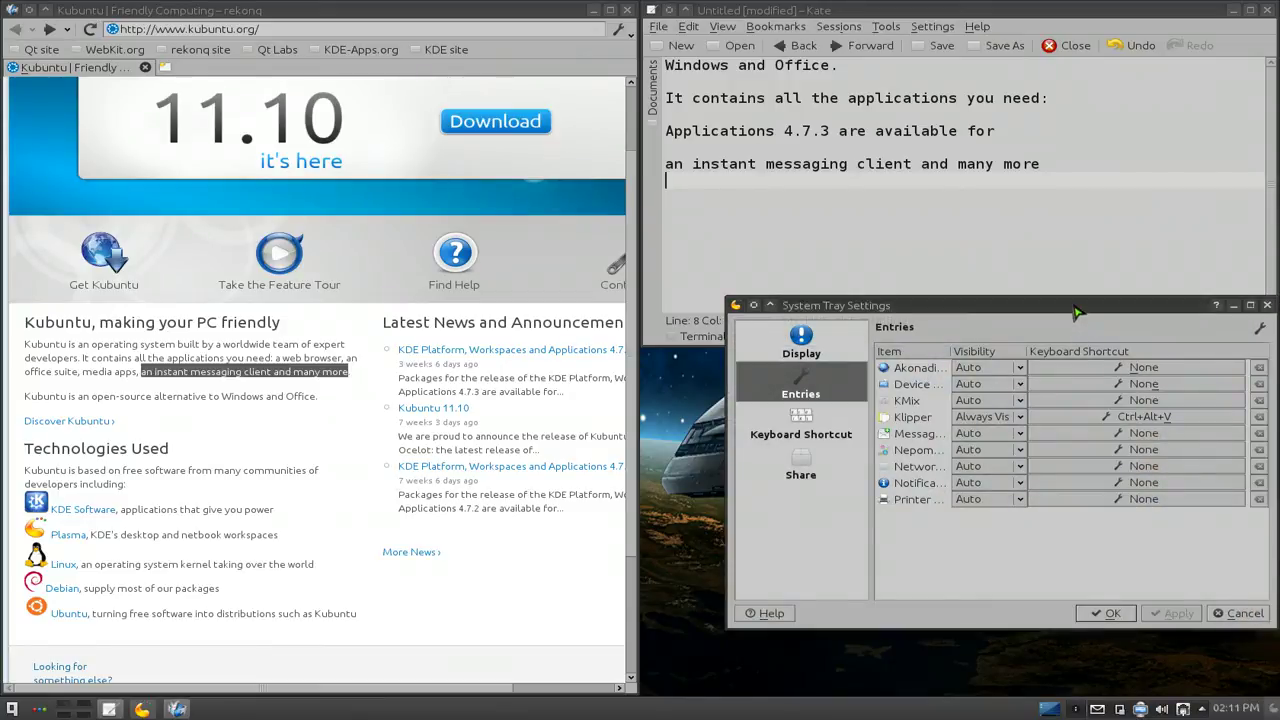
left_click_drag(1075, 305, 937, 290)
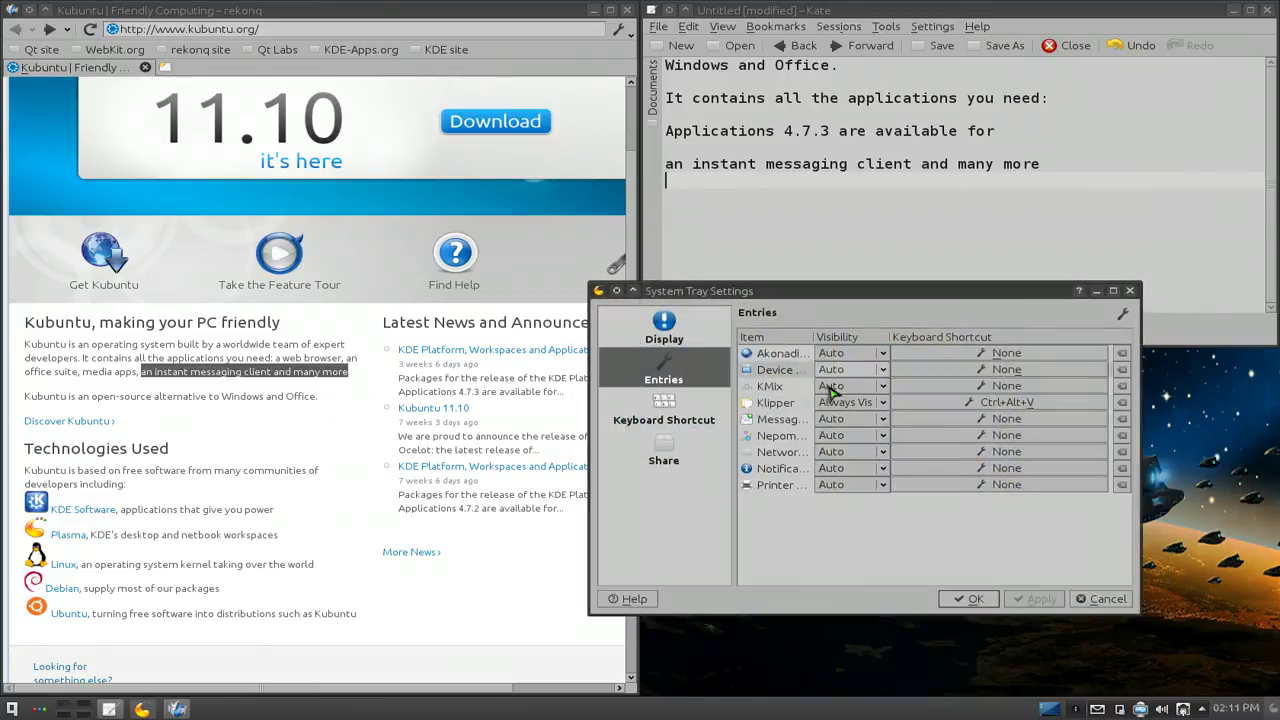
Step: Examine the visibility options and keyboard shortcut of the Klipper tray entry, and close the settings without changes
left_click(882, 403)
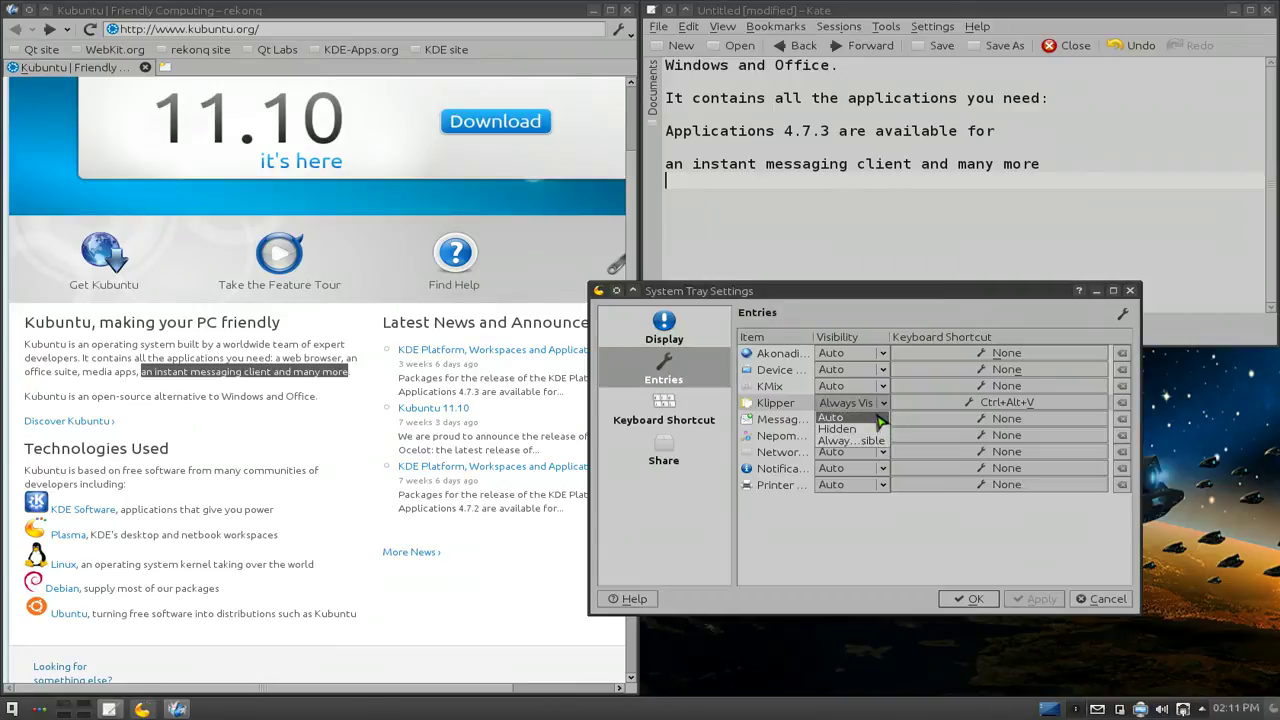
left_click(1001, 308)
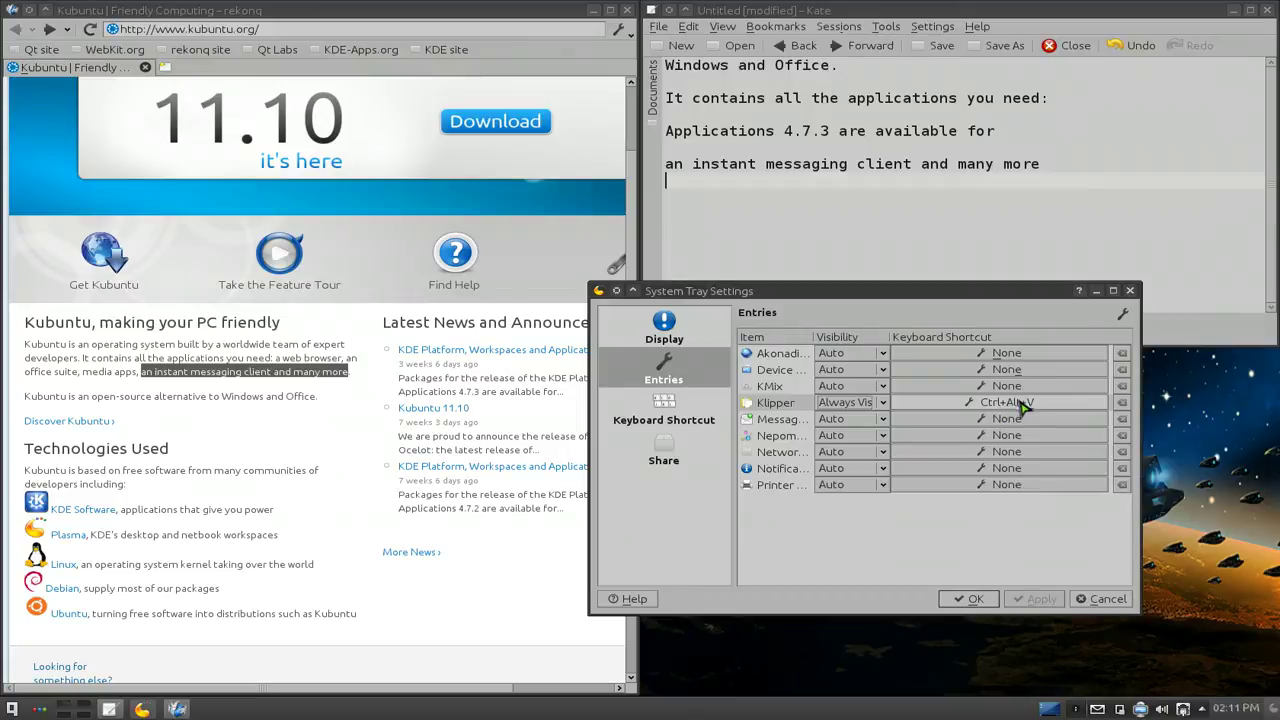
left_click(1131, 291)
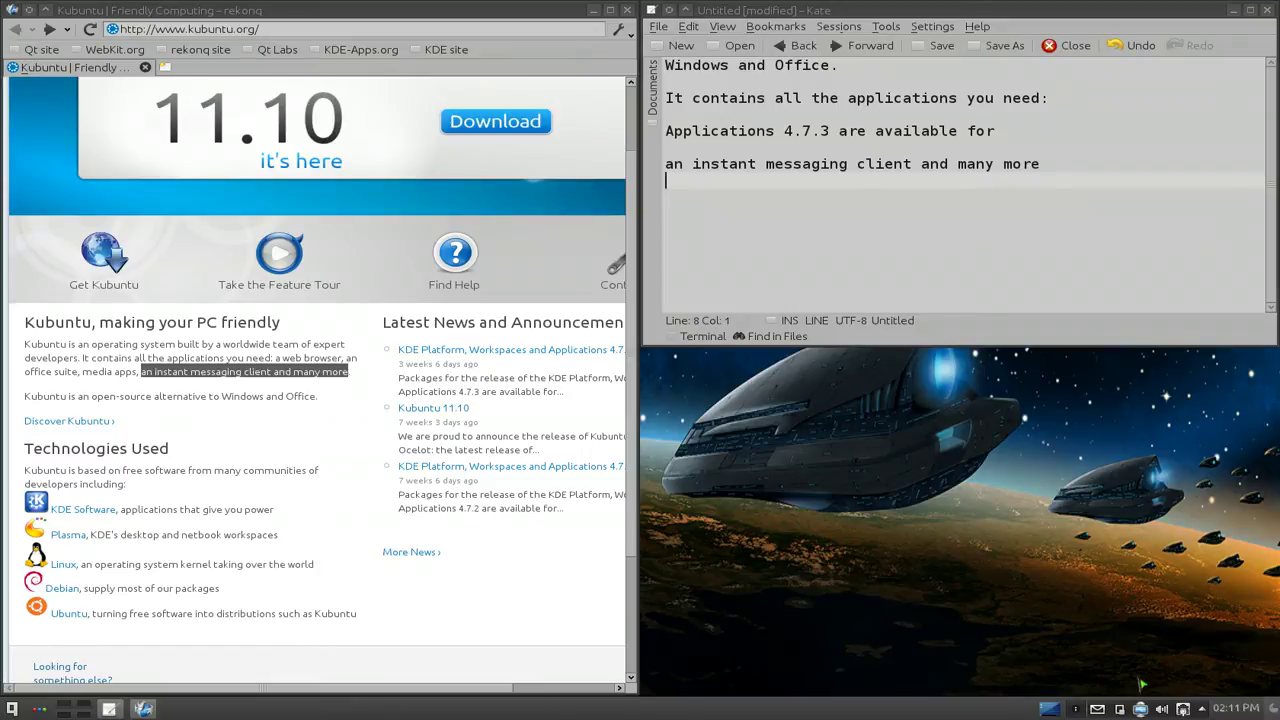
Step: View the Klipper clipboard history once more and close it
left_click(1120, 710)
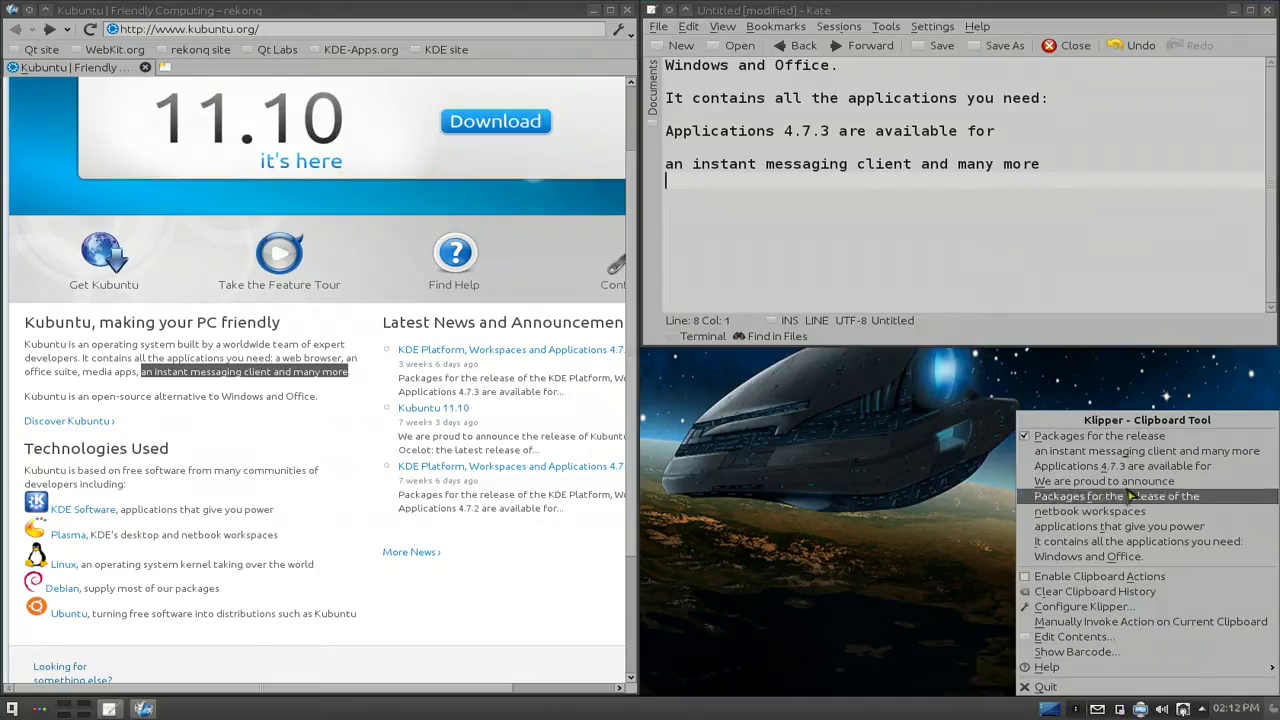
left_click(1120, 710)
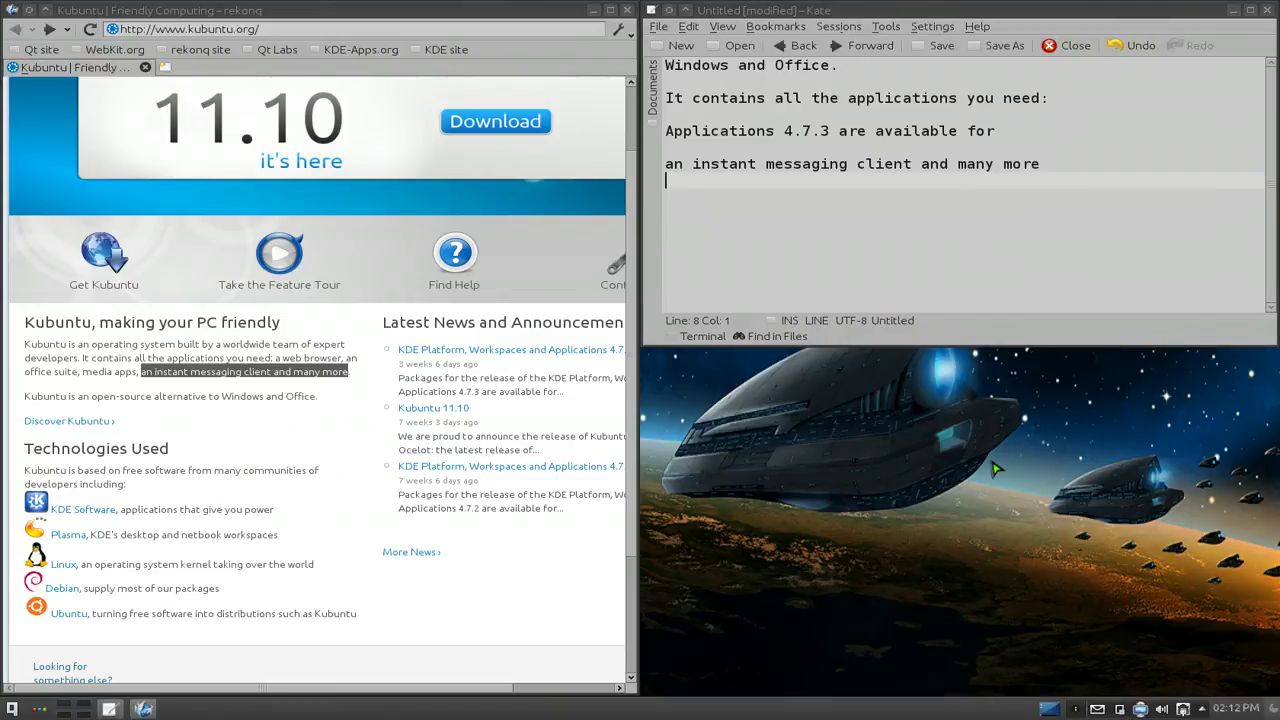
Step: Browse the Klipper clipboard history and make the entry "Packages for the release of the" the current clipboard content
key("ctrl+alt+v")
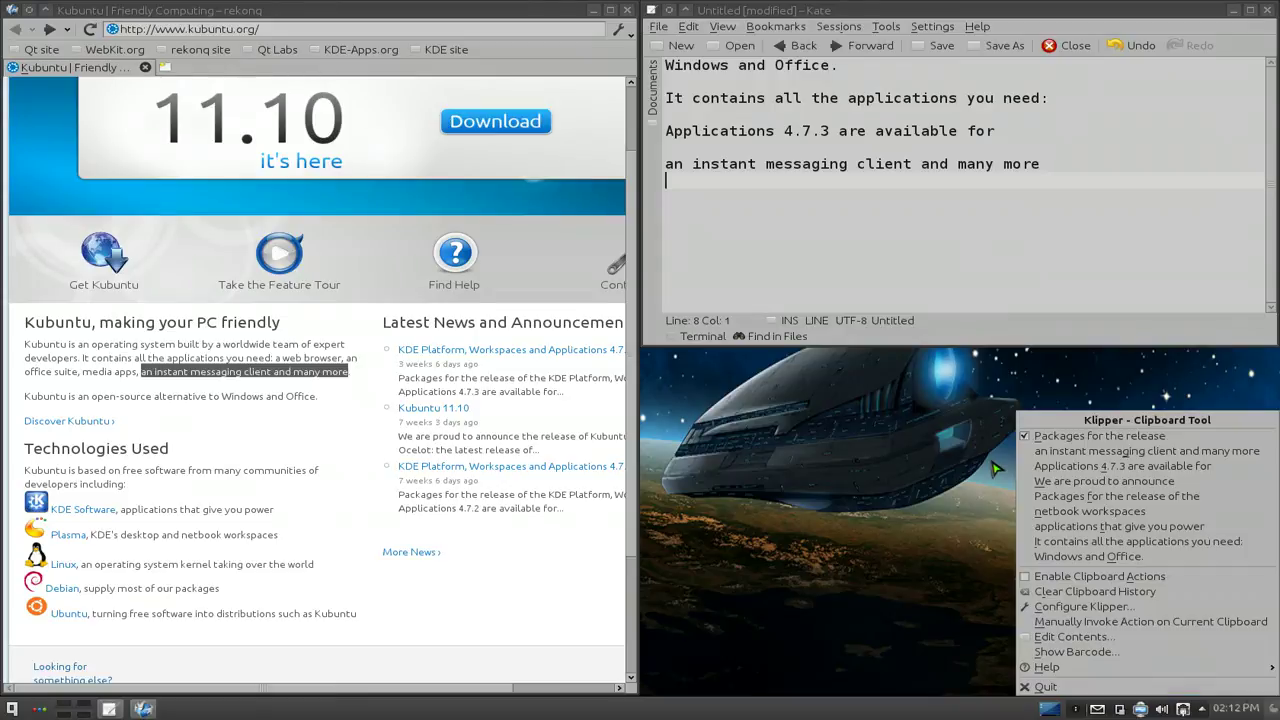
key("Down")
key("Down")
key("Down")
key("Down")
key("Down")
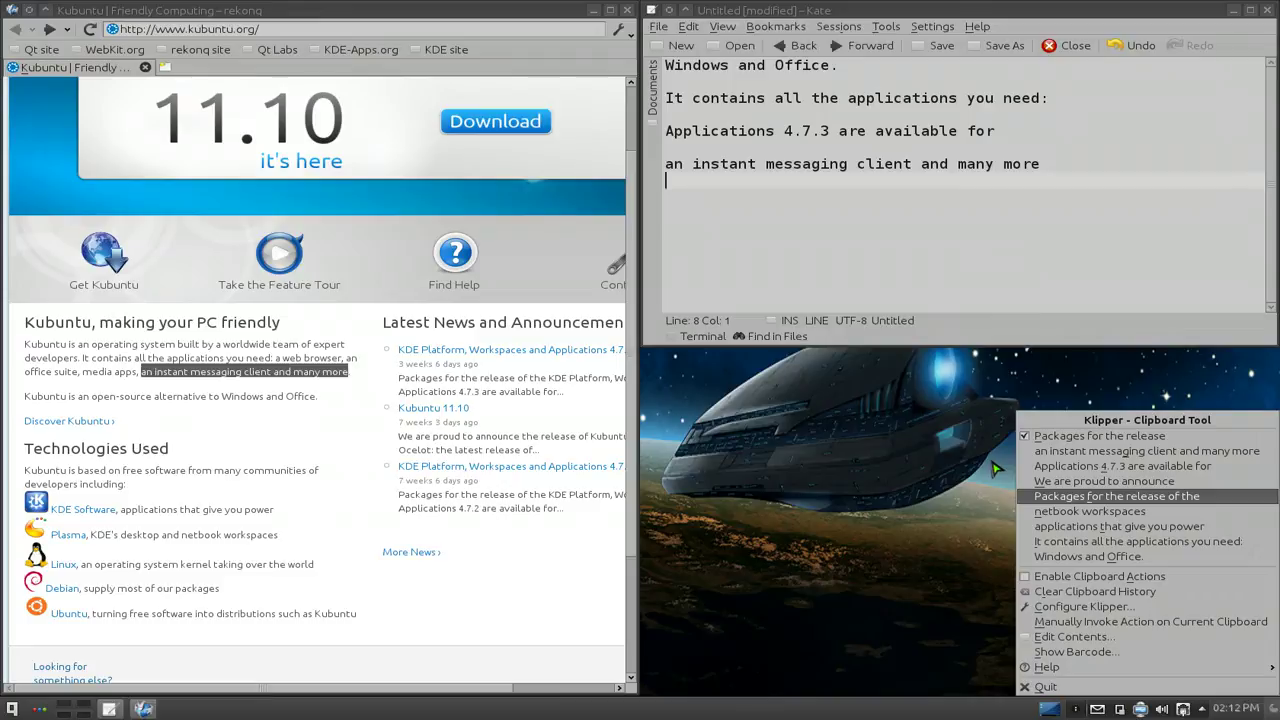
key("Down")
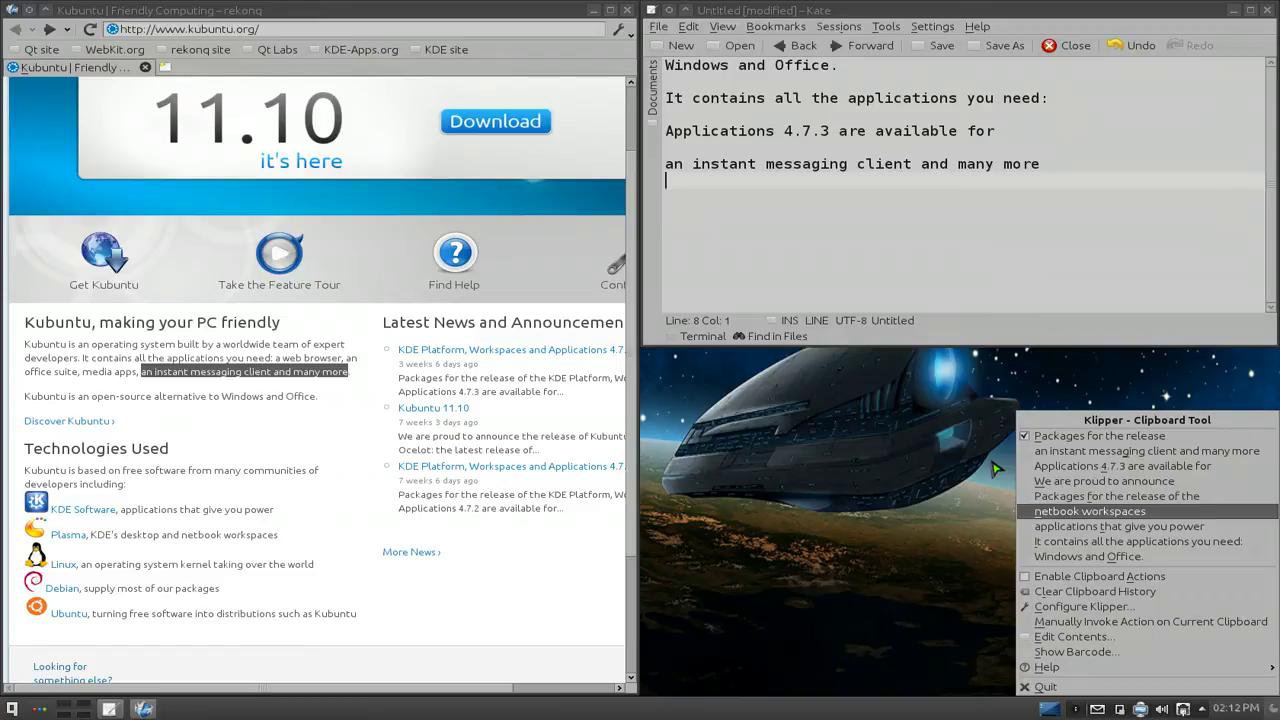
key("Down")
key("Up")
key("Up")
key("Up")
key("Up")
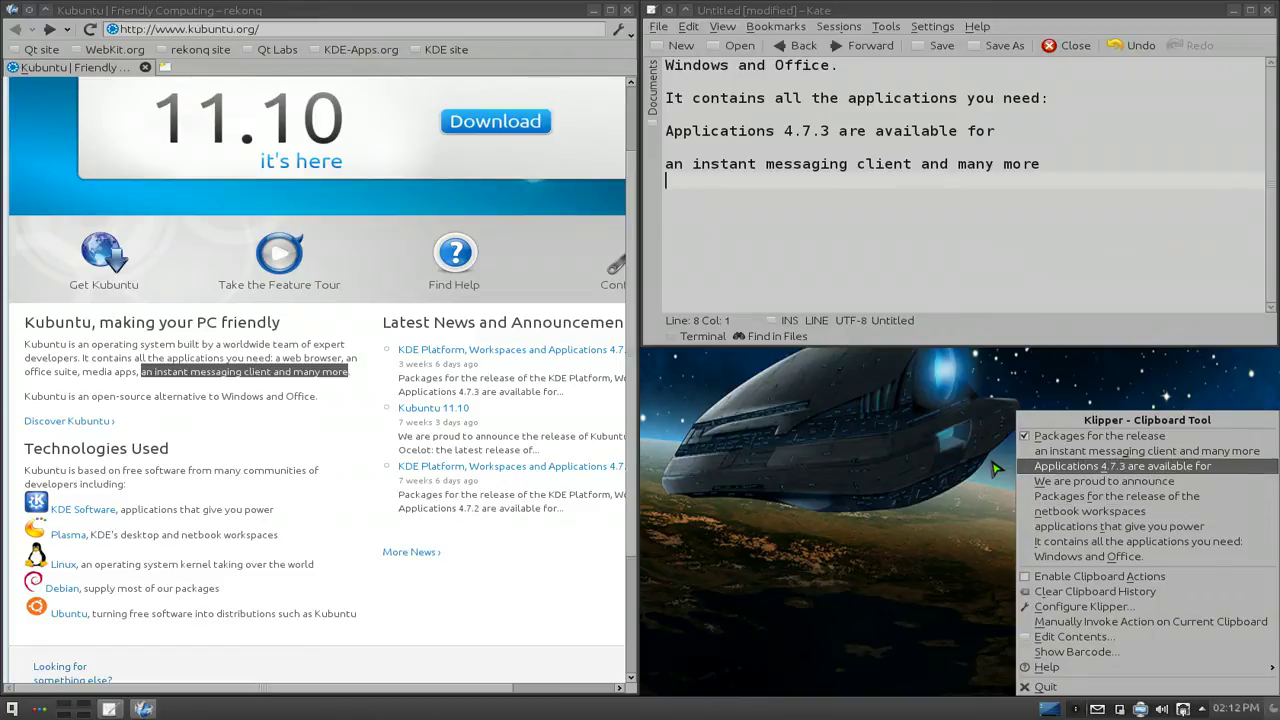
key("Down")
key("Down")
key("Down")
key("Down")
key("Down")
key("Up")
key("Up")
key("Up")
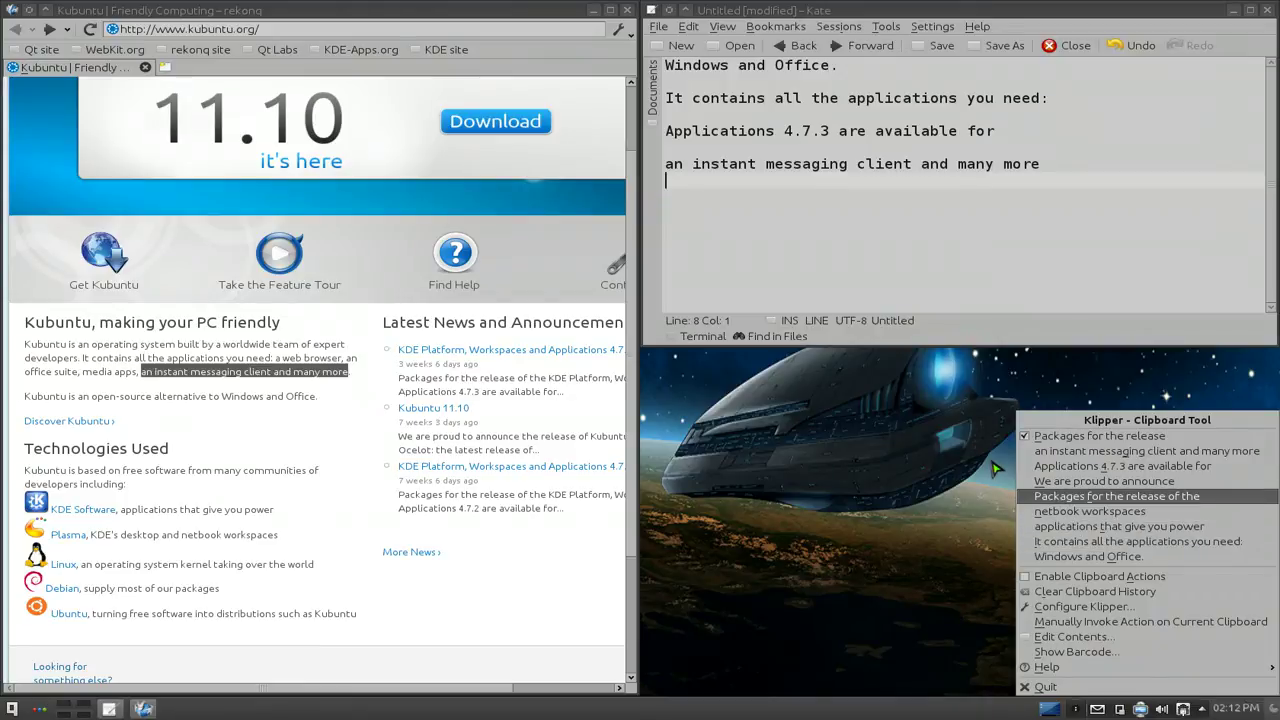
key("Escape")
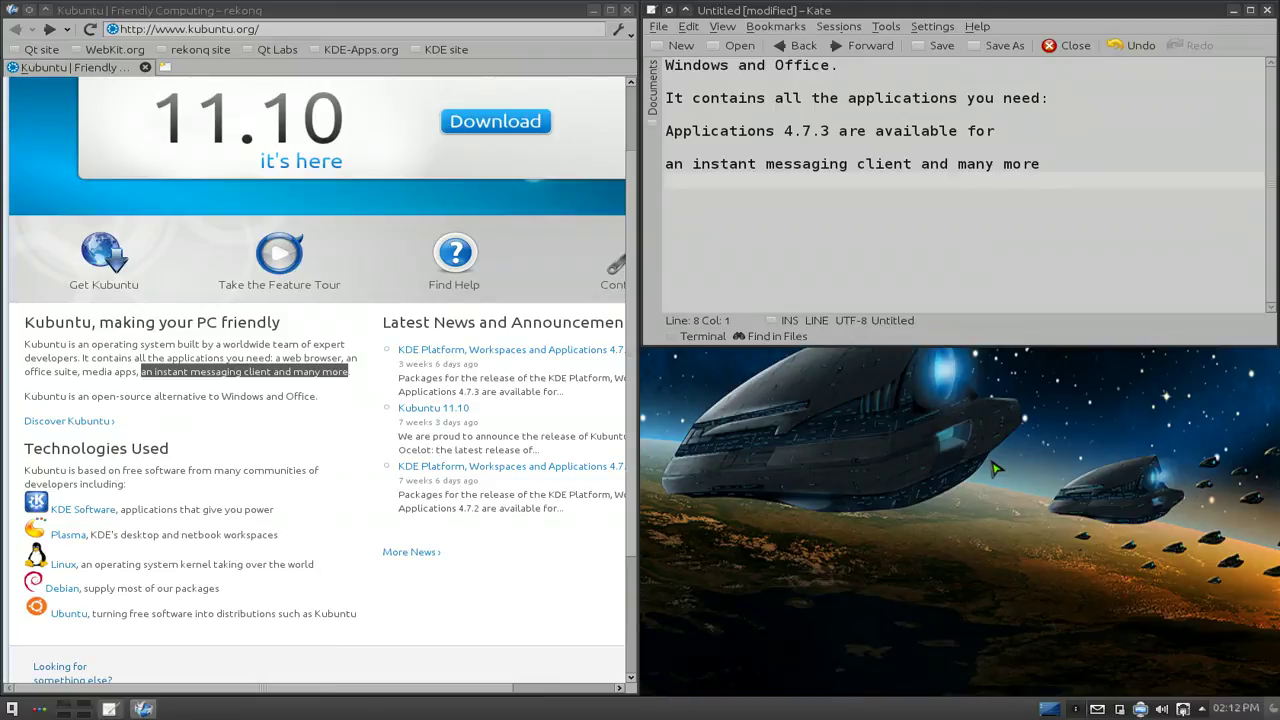
Step: Paste the clipboard text "Packages for the release of the" into the Kate document, two lines further down
key("Return")
key("Return")
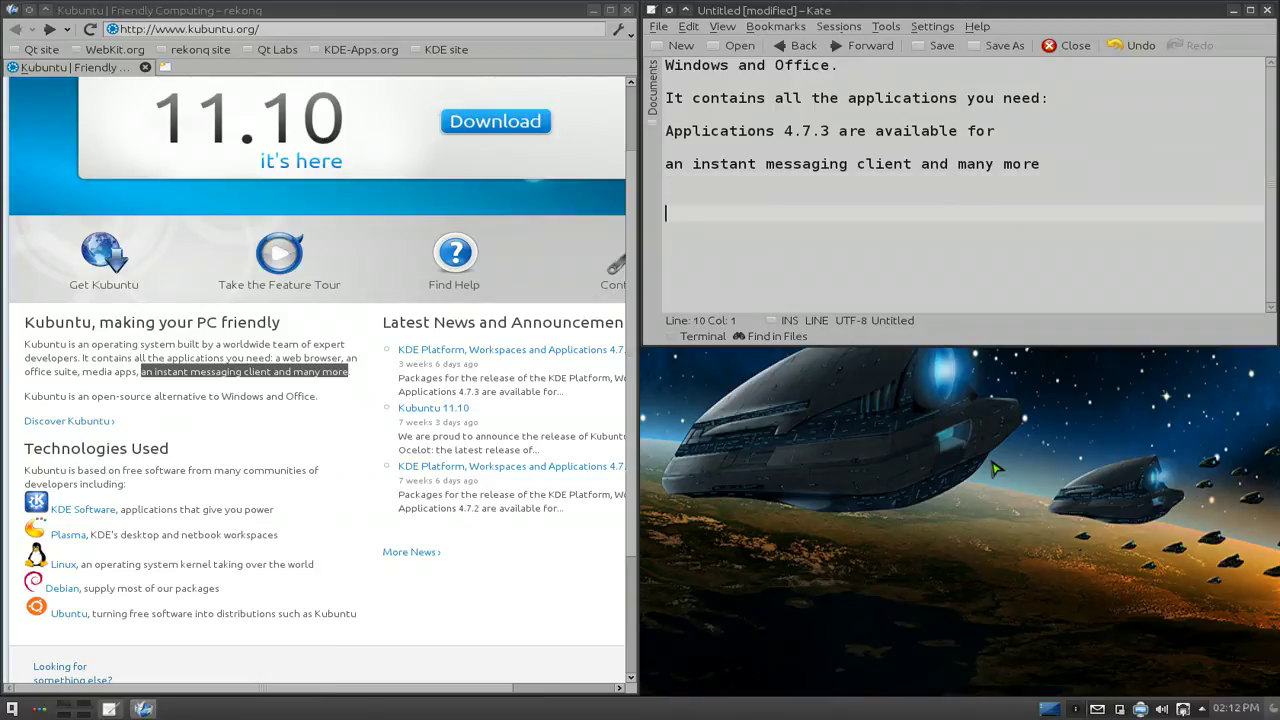
type("Packages for the release of the")
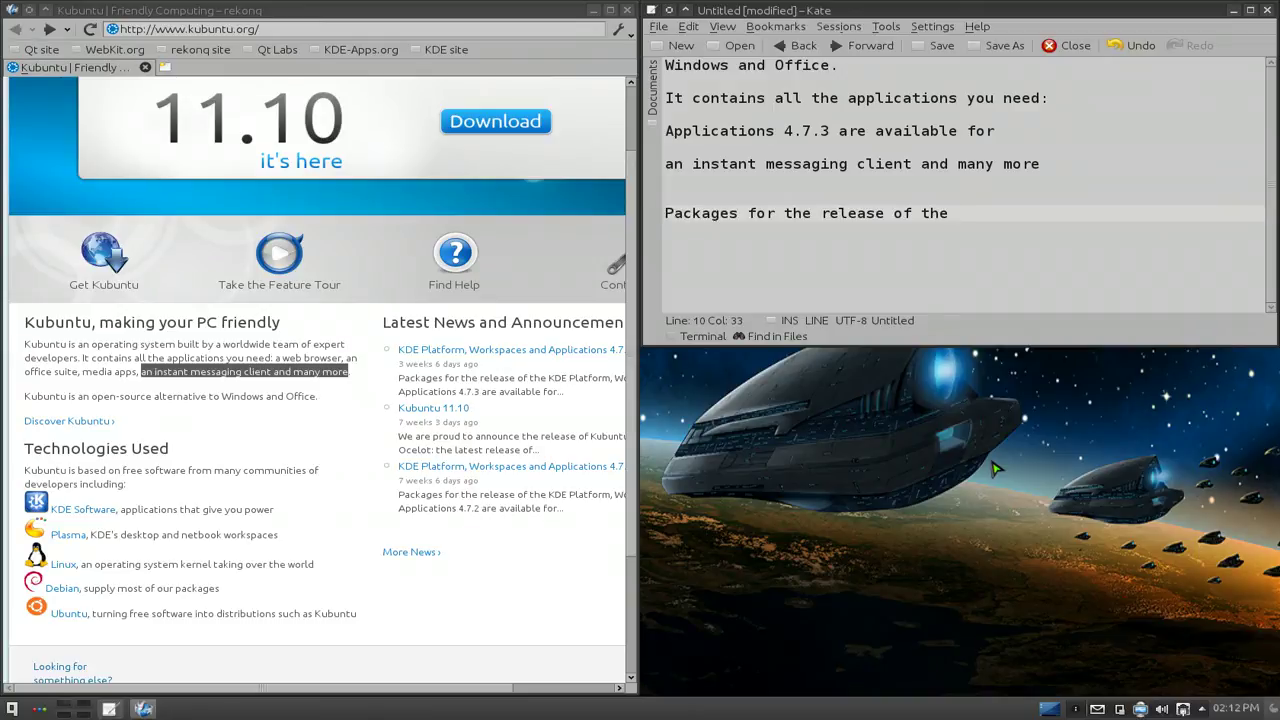
Step: Recall "Applications 4.7.3 are available for" from the Klipper history and paste it two lines below the last text in Kate
key("ctrl+alt+v")
key("Down")
key("Down")
key("Down")
key("Down")
key("Down")
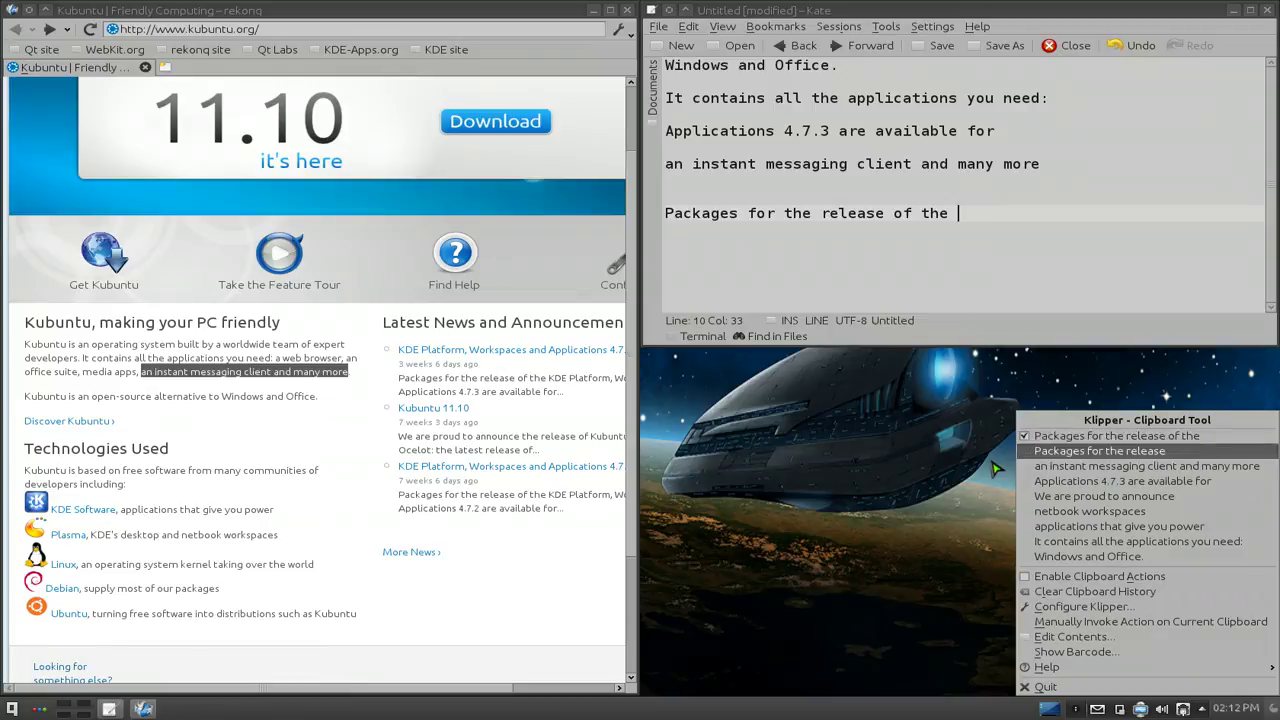
key("Up")
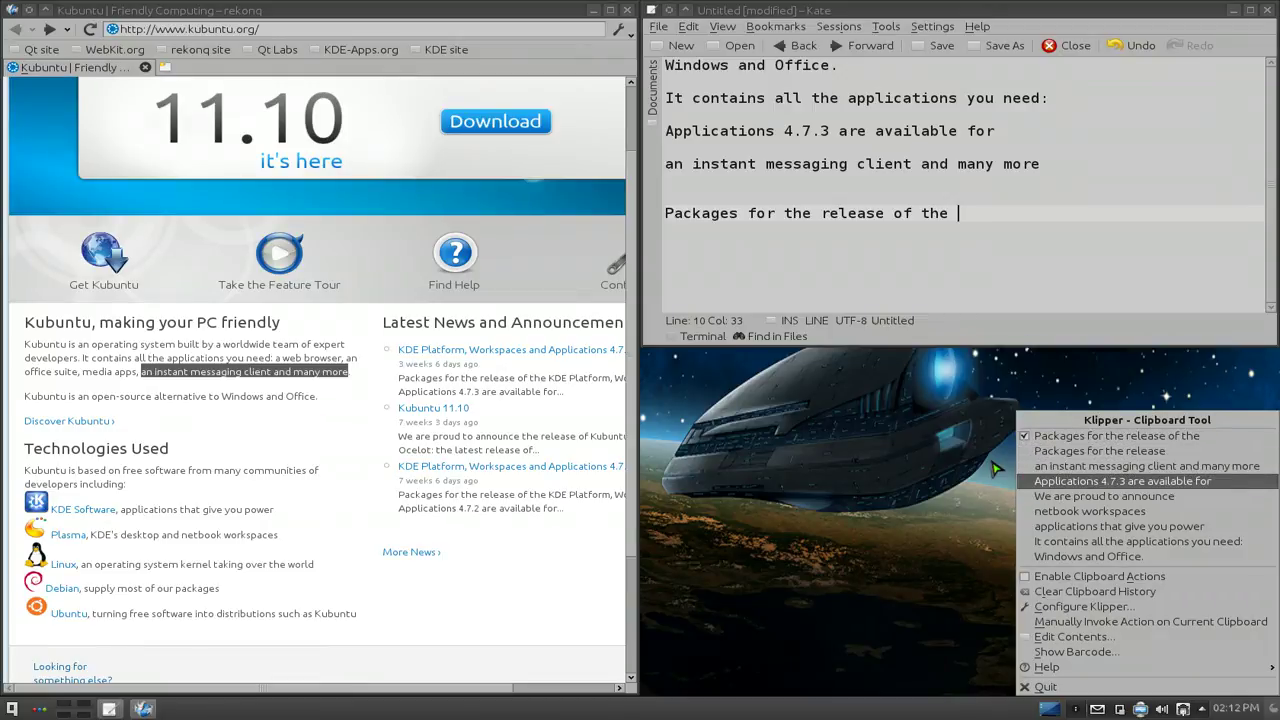
key("Return")
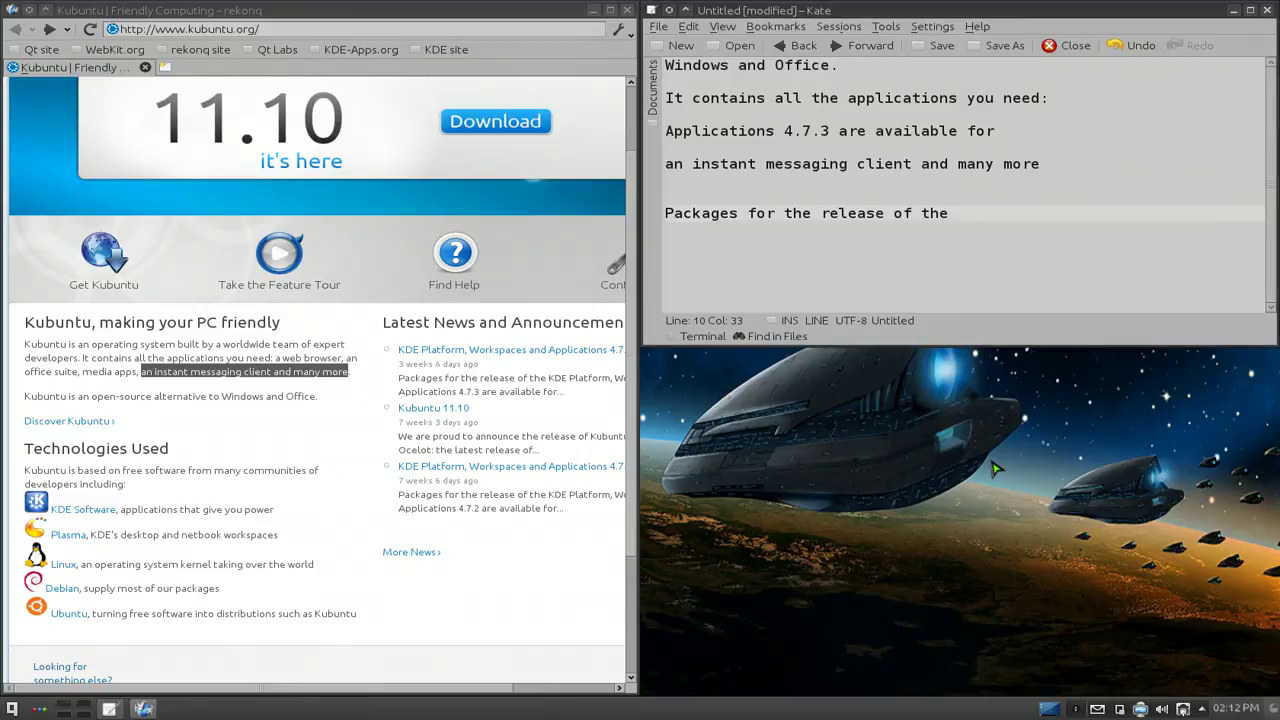
key("Return")
key("Return")
type("Applications 4.7.3 are available for")
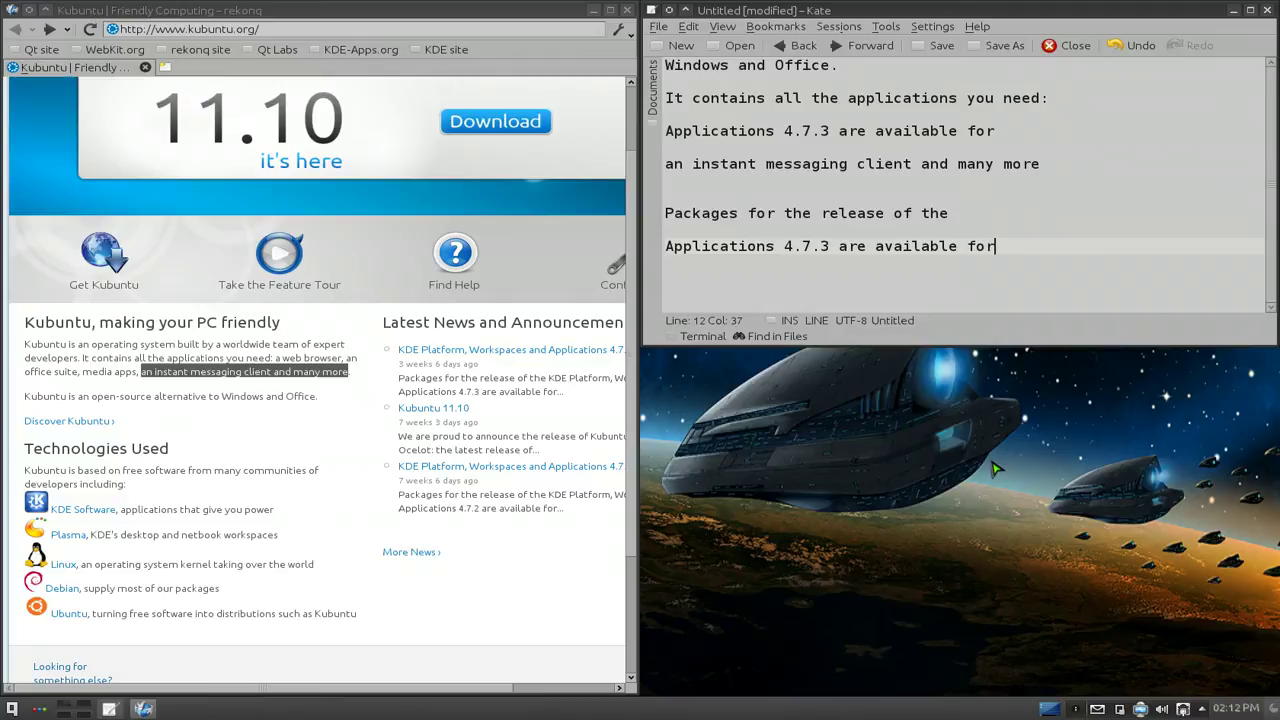
Step: Filter the Klipper history by "net", choose "netbook workspaces" and paste it two lines below the last text in Kate
key("ctrl+alt+v")
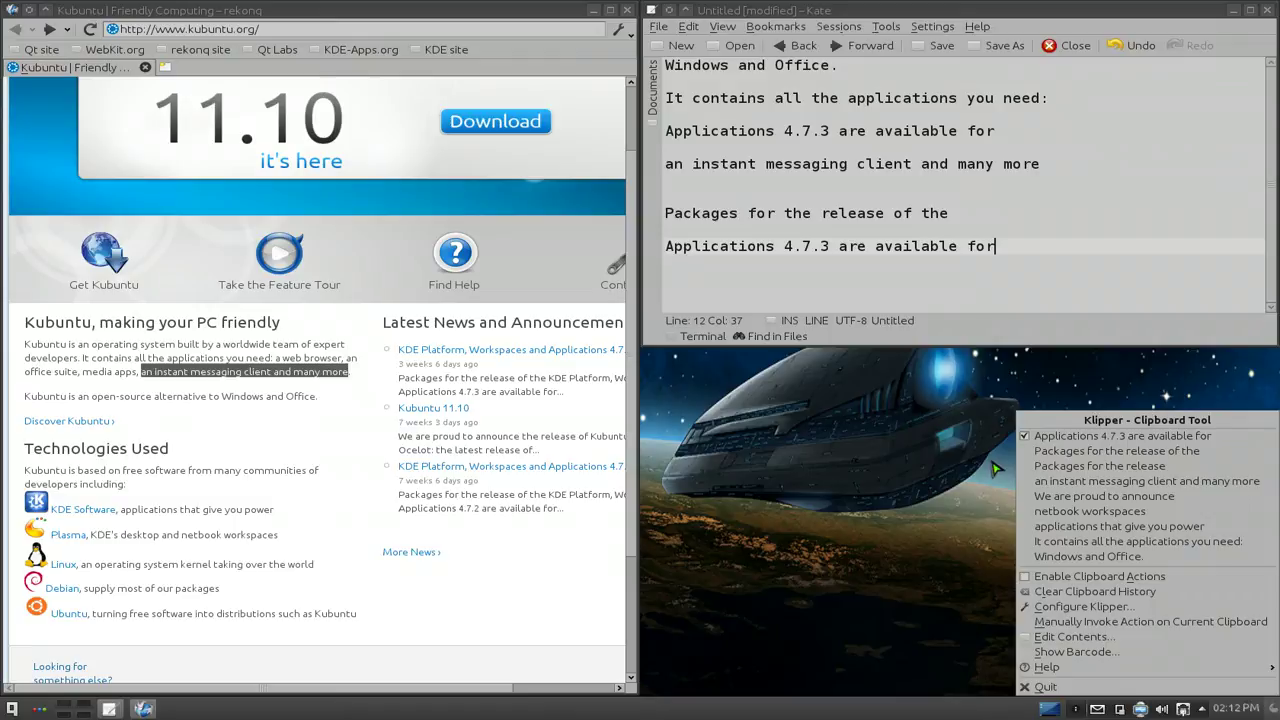
type("net")
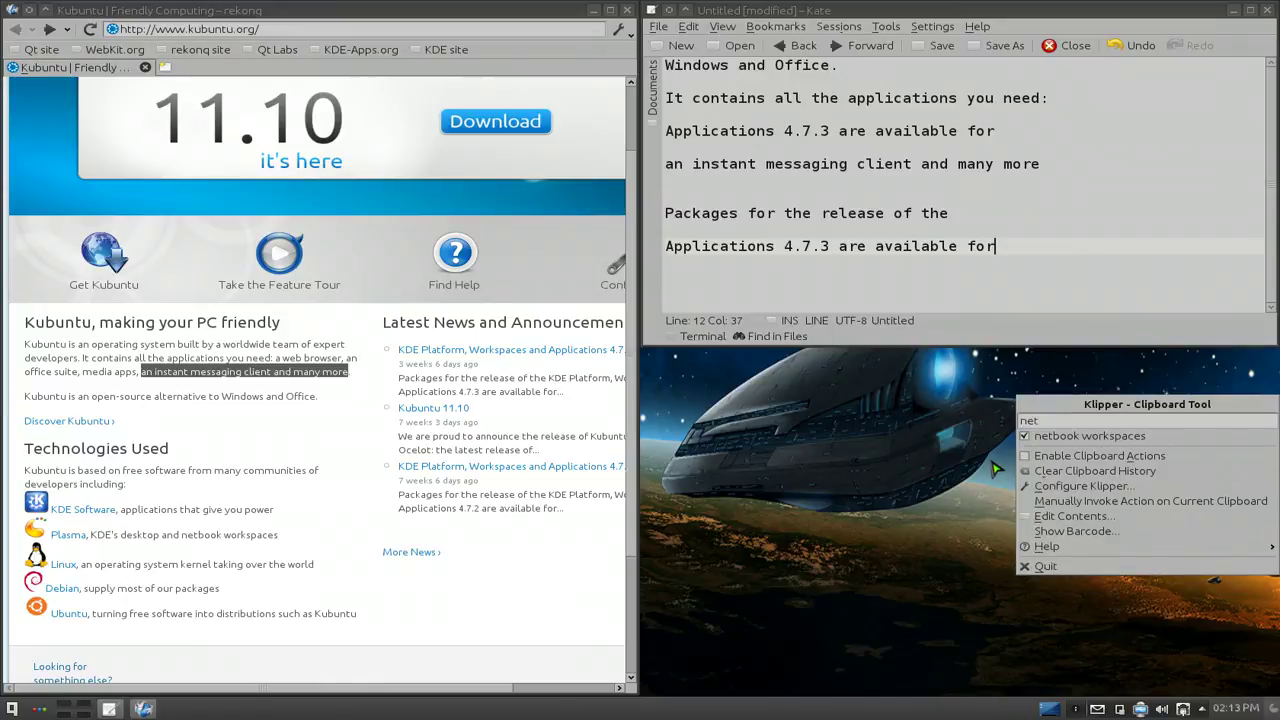
key("Down")
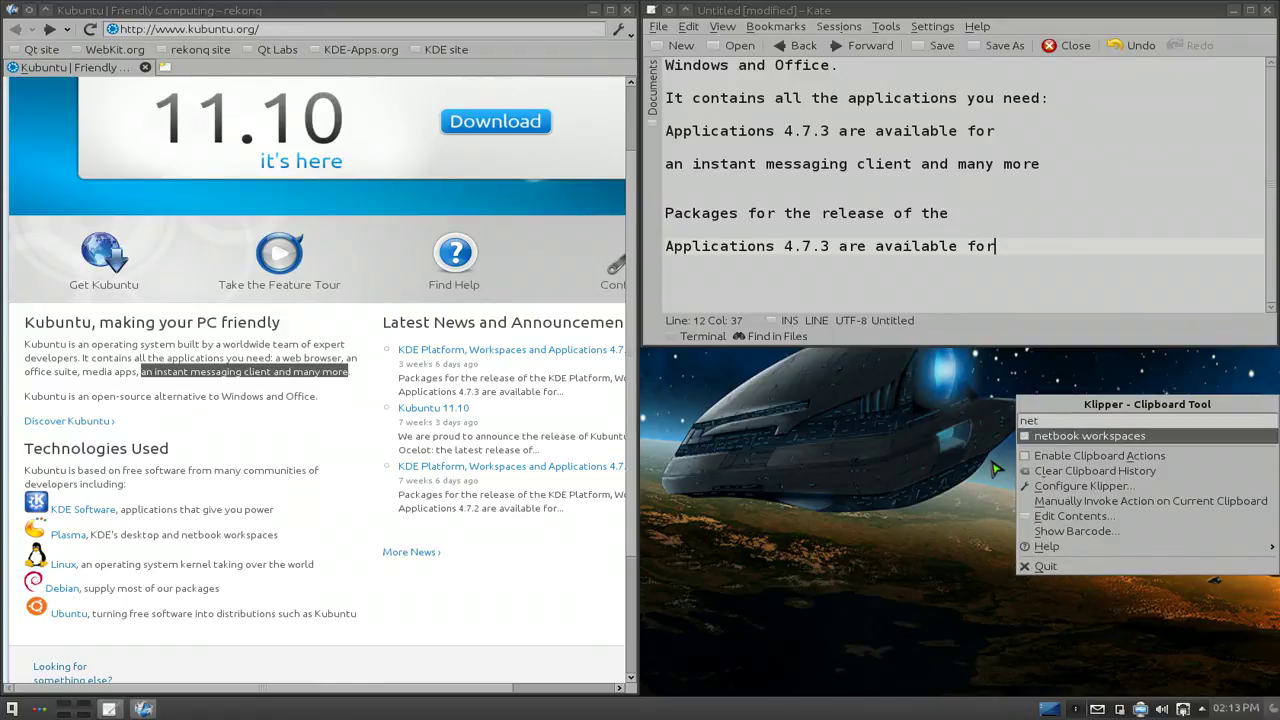
key("Return")
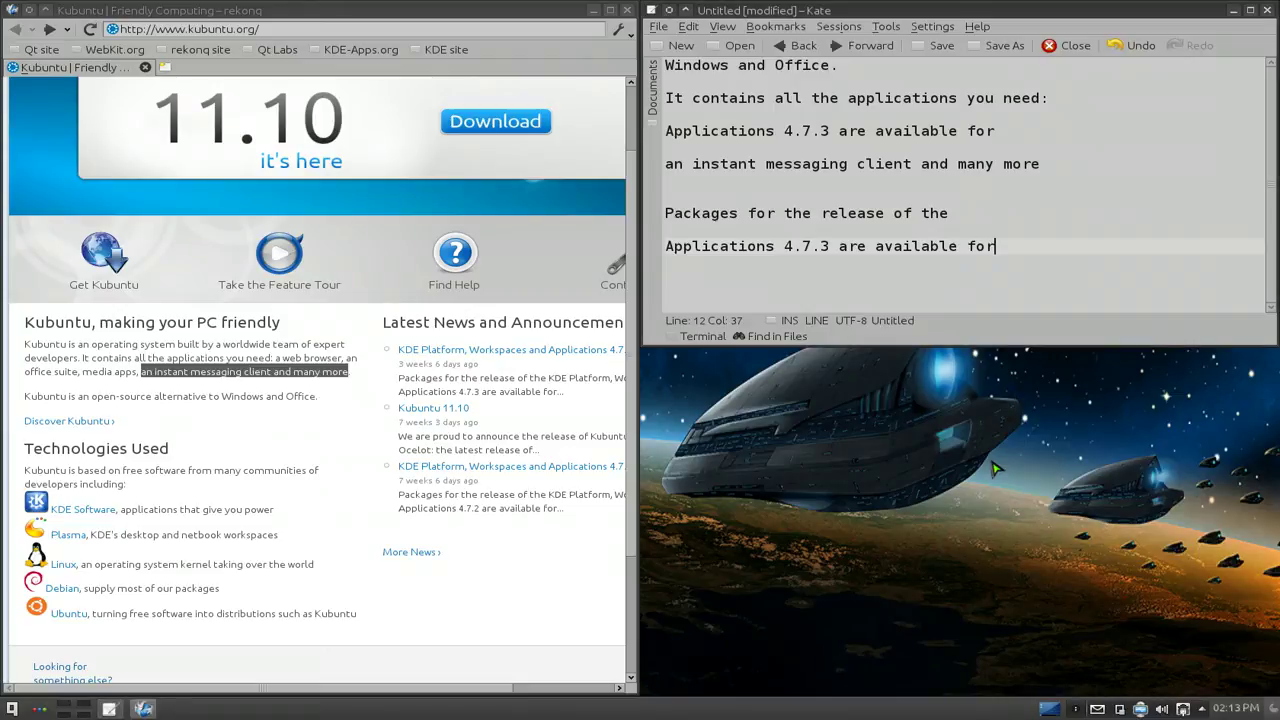
key("Return")
type("netbook workspaces")
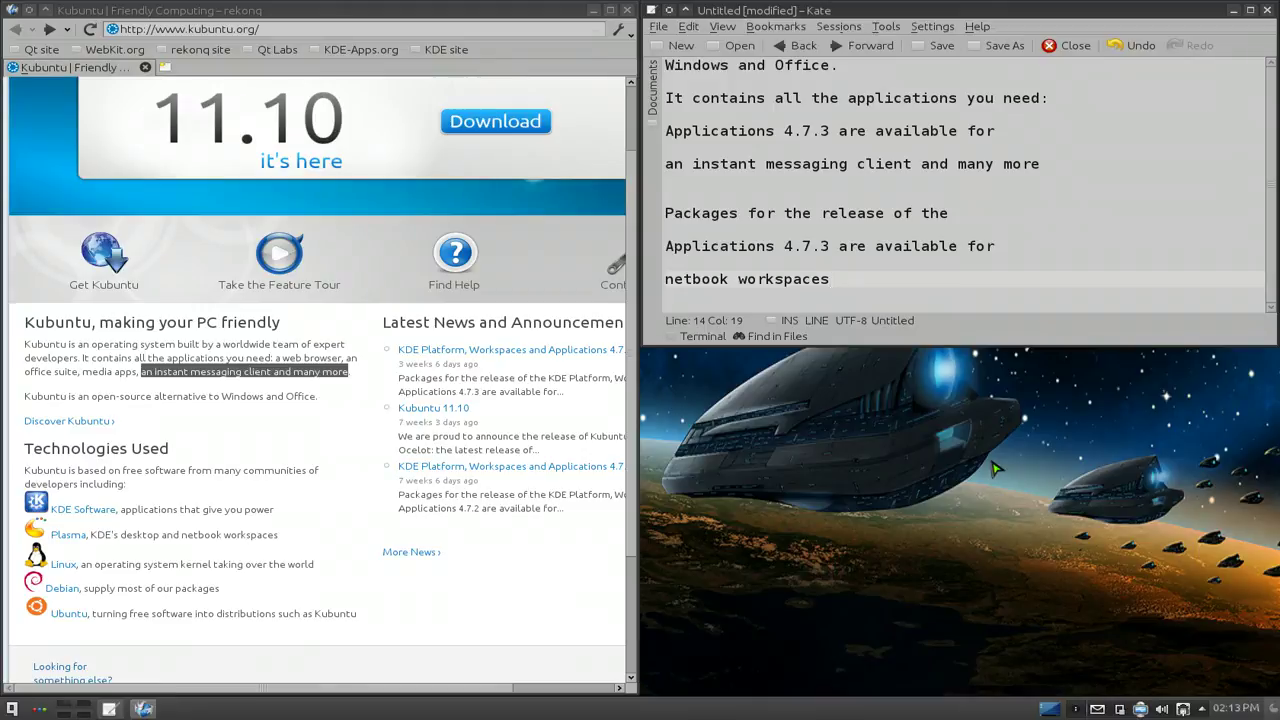
Step: Filter the Klipper history by the nonsense text "fgdfdf" and close the history without choosing an entry
key("ctrl+alt+v")
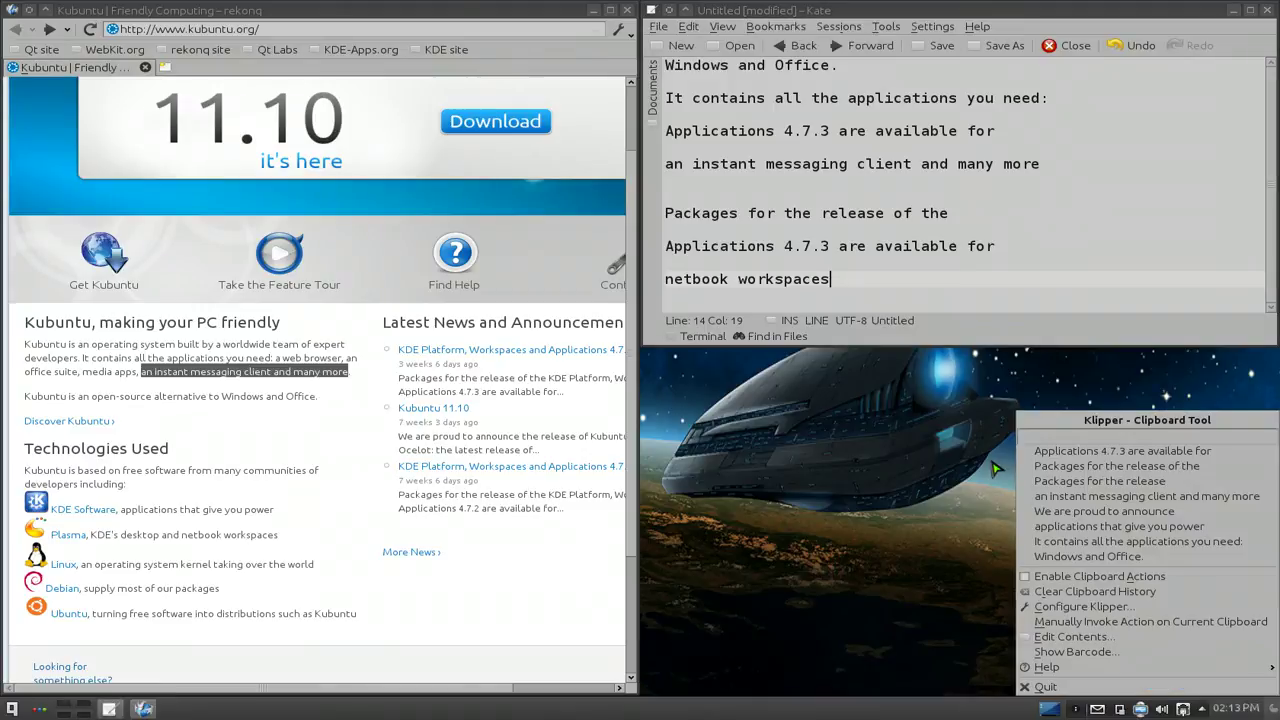
type("F")
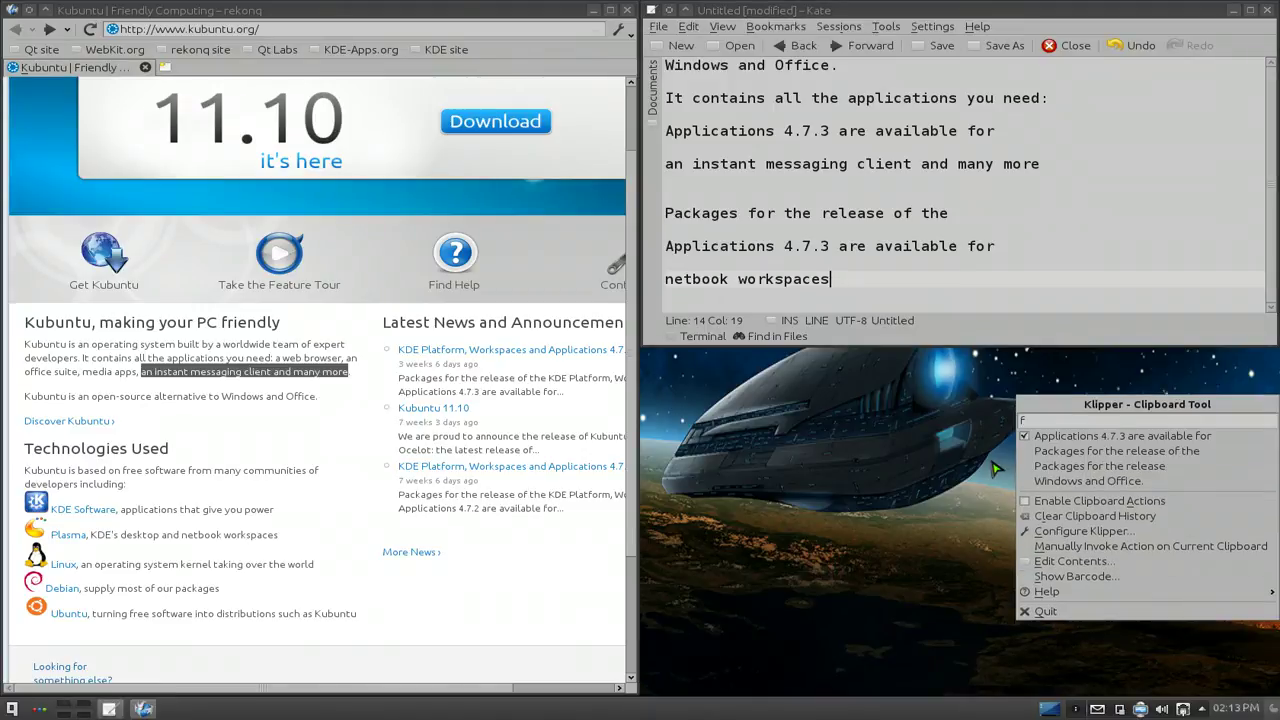
type("gdfdf")
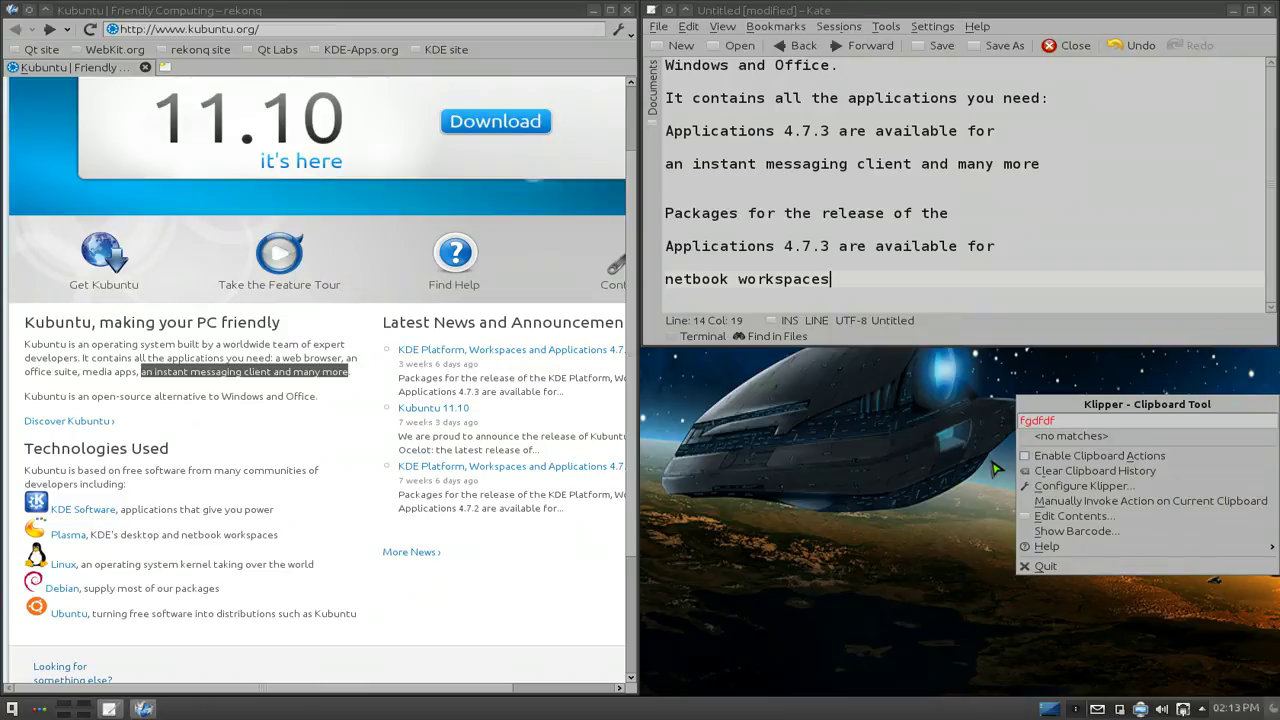
left_click(996, 468)
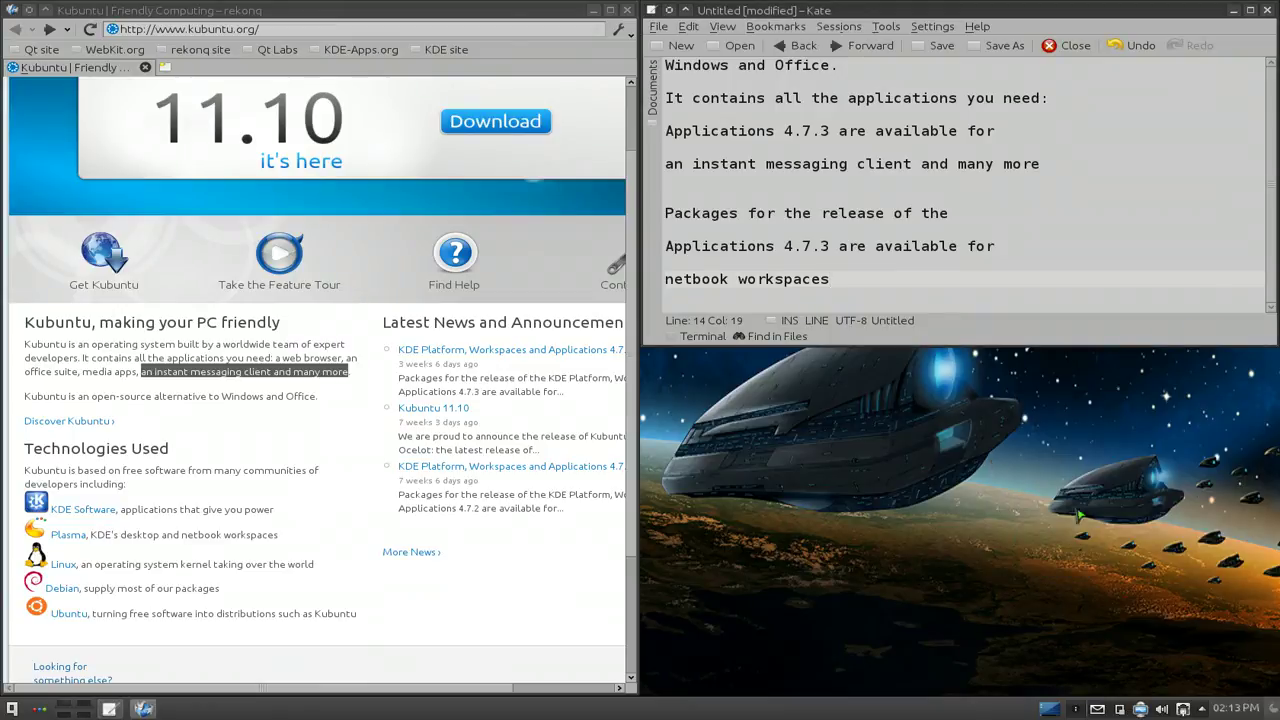
Step: Look over the Actions page of the Klipper configuration and leave it without changes
left_click(1119, 709)
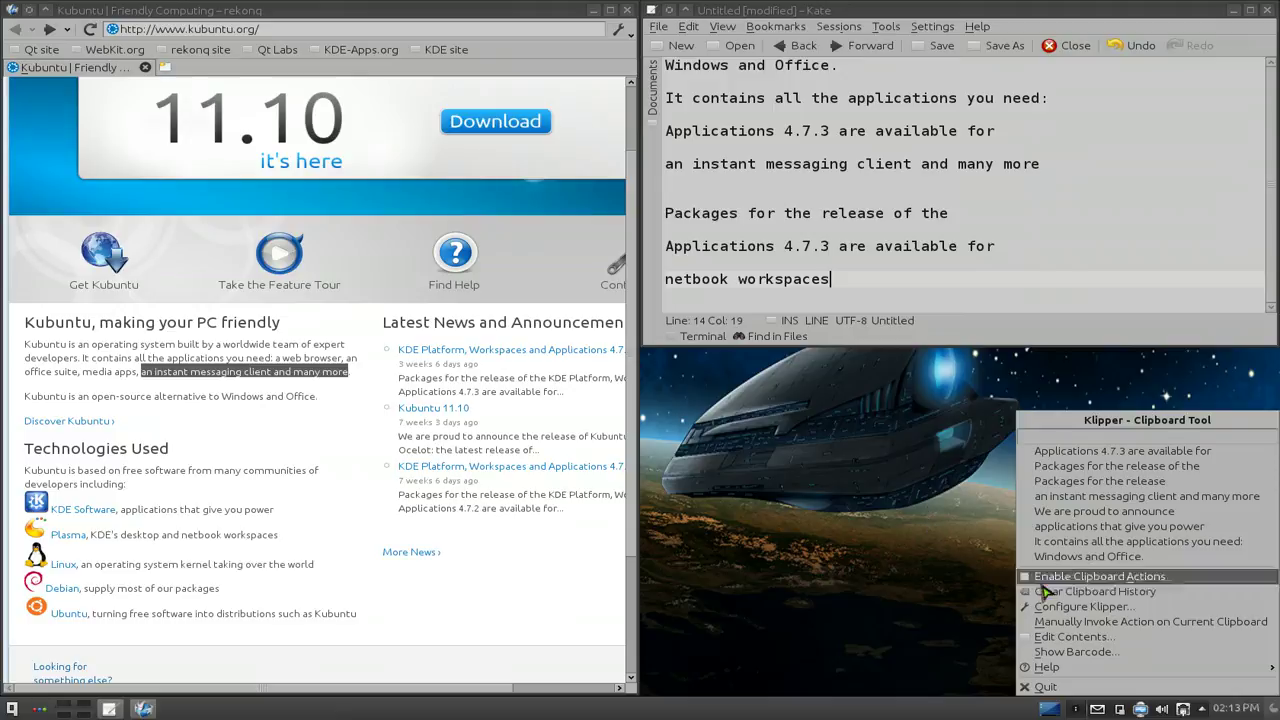
left_click(1080, 606)
left_click(850, 438)
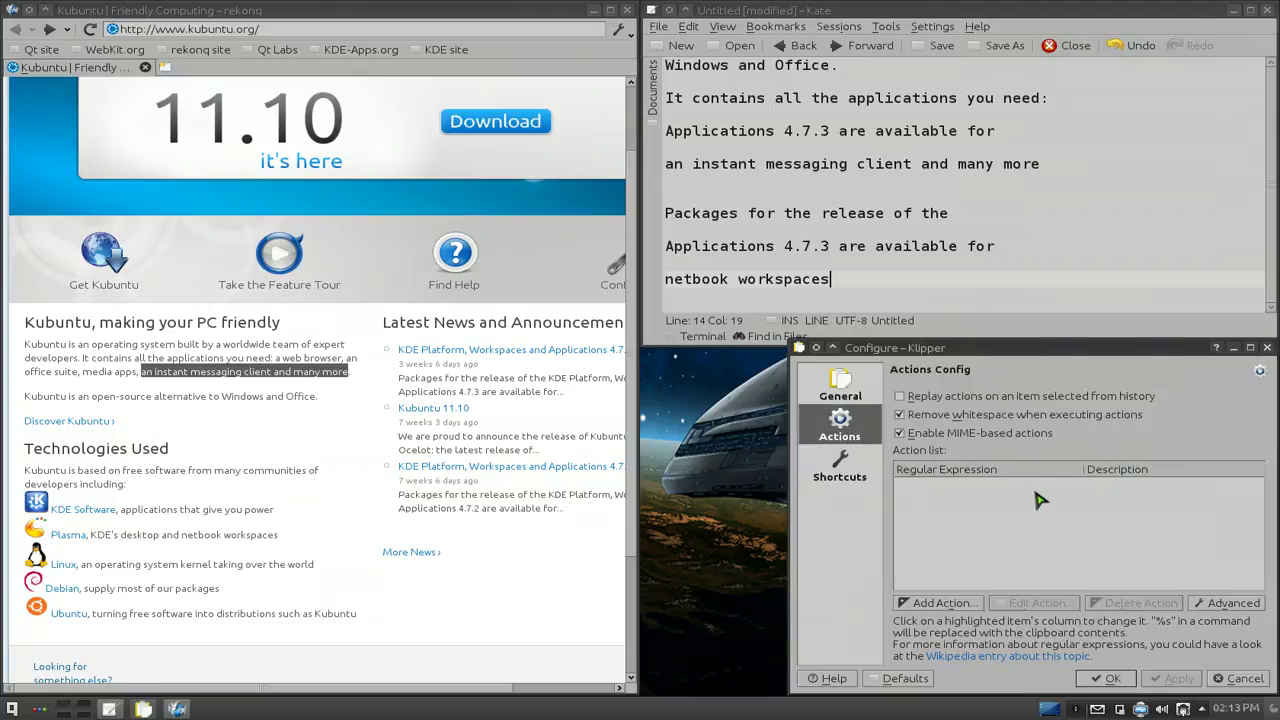
left_click(1243, 680)
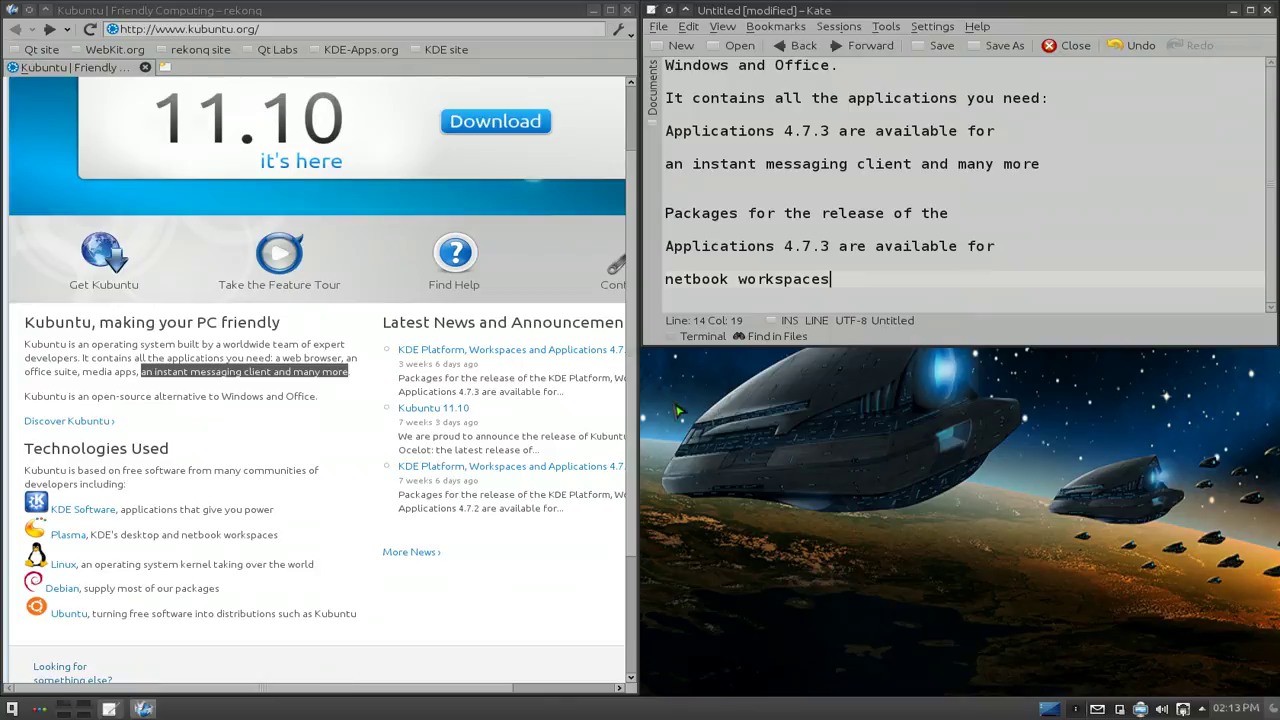
Step: Review the Klipper history and commands again, clear the text selection on the Kubuntu page, and close the history
key("ctrl+alt+v")
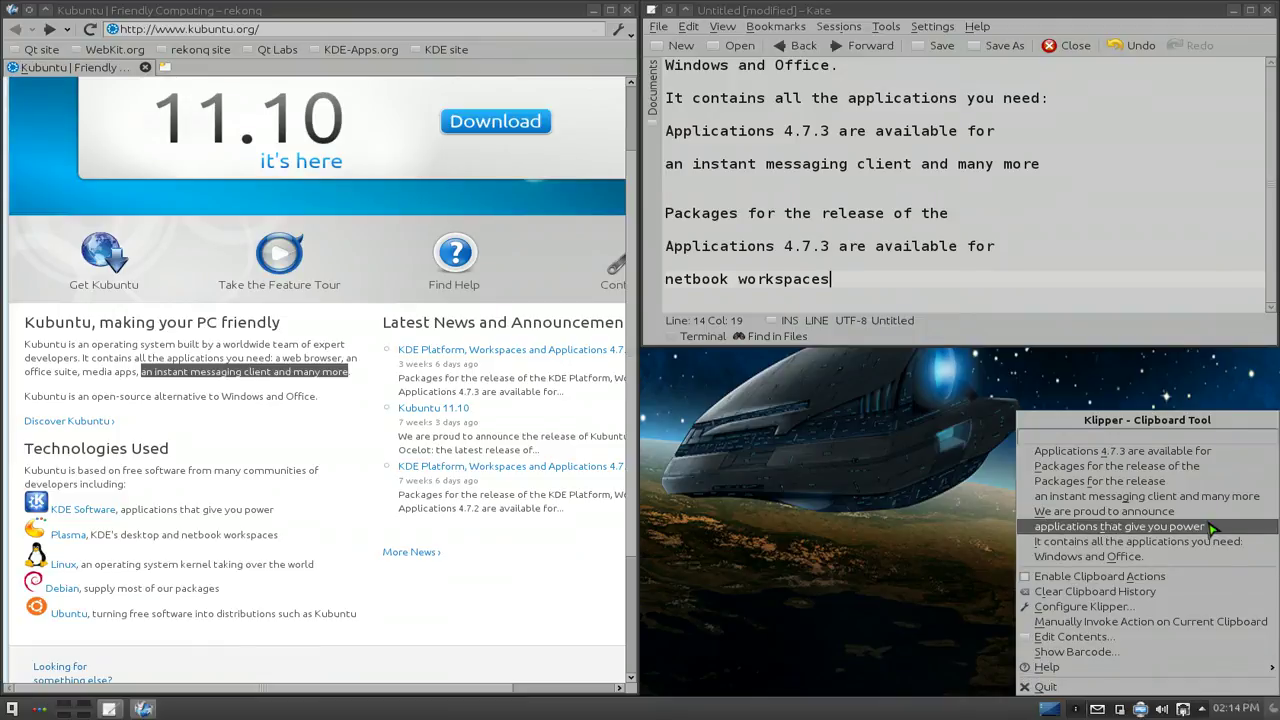
left_click(740, 428)
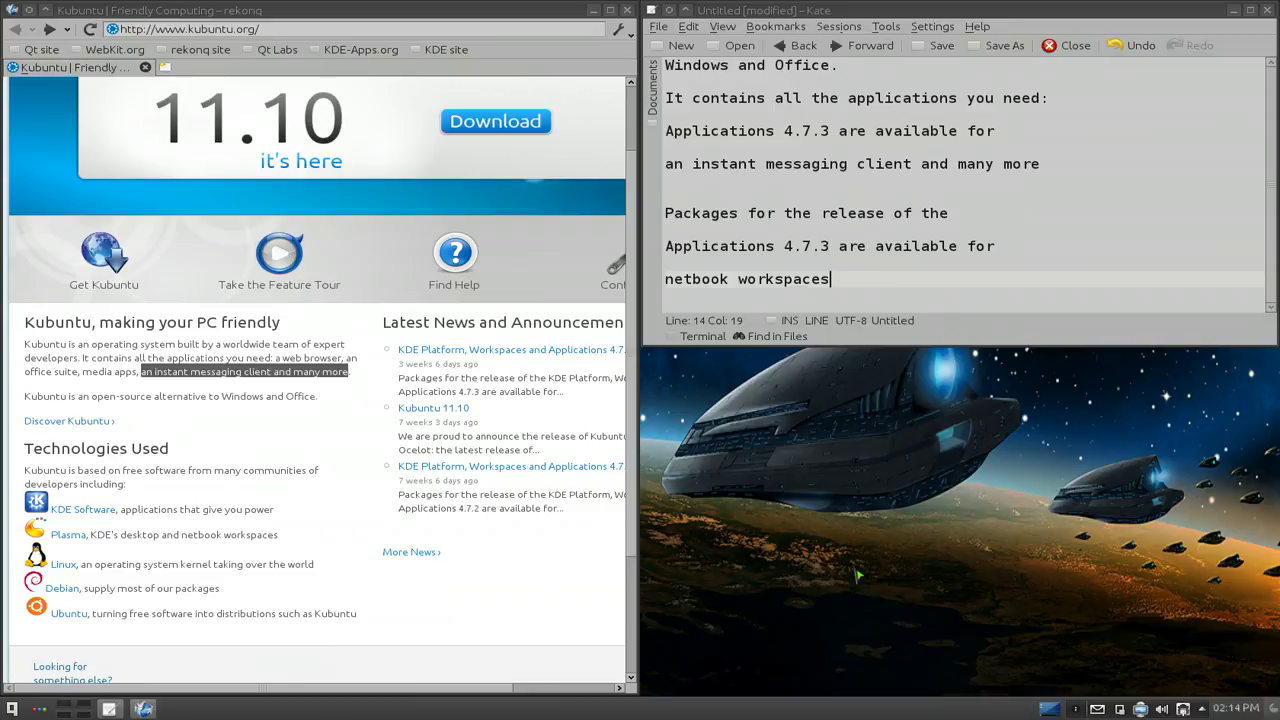
left_click(373, 377)
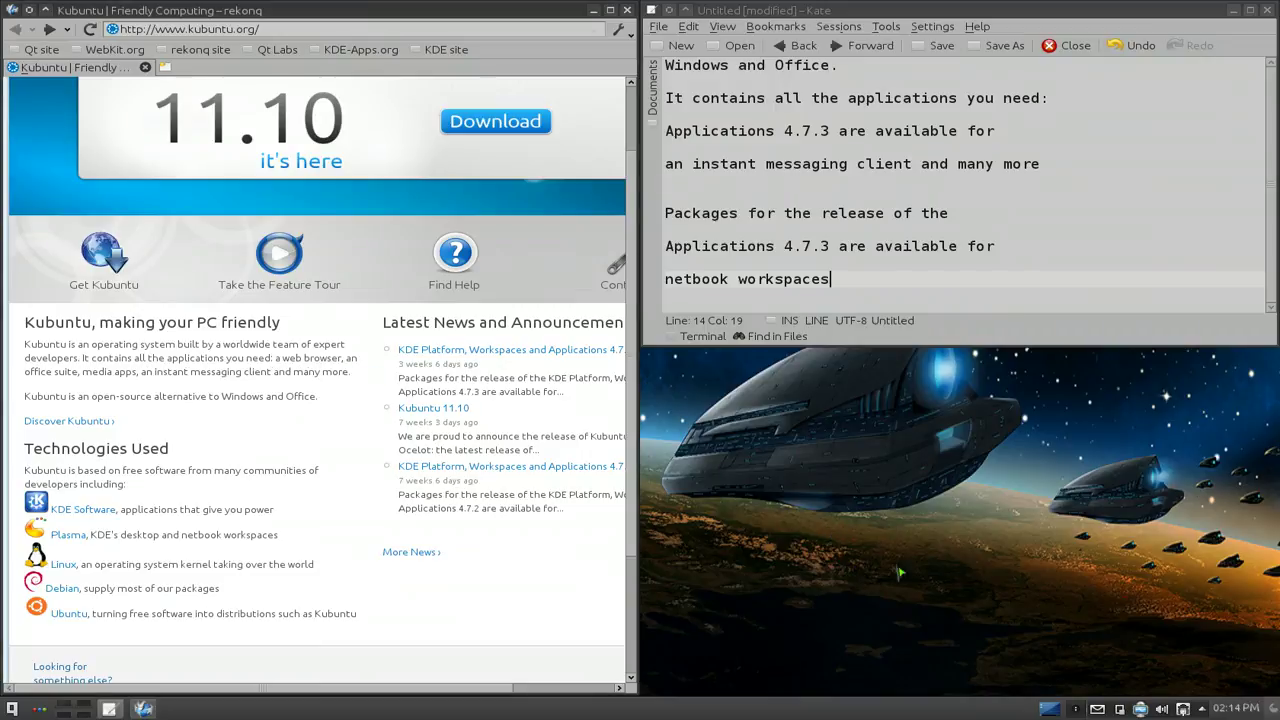
left_click(1120, 709)
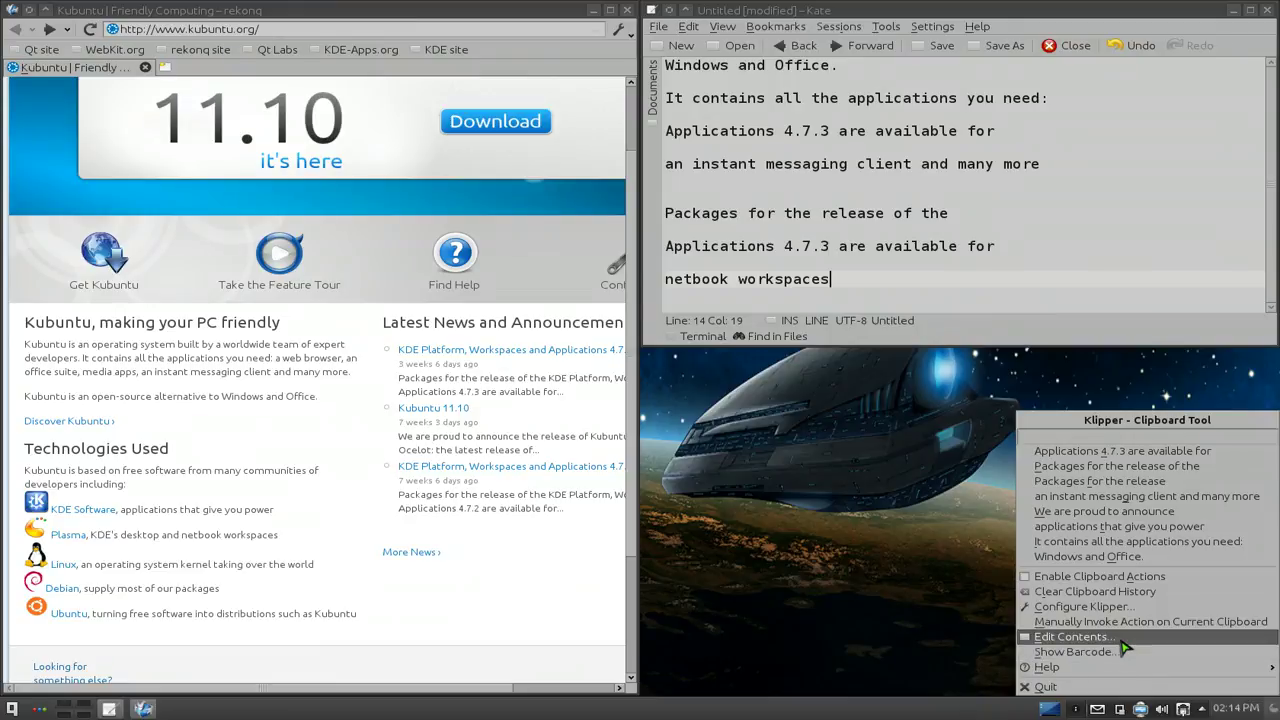
left_click(840, 544)
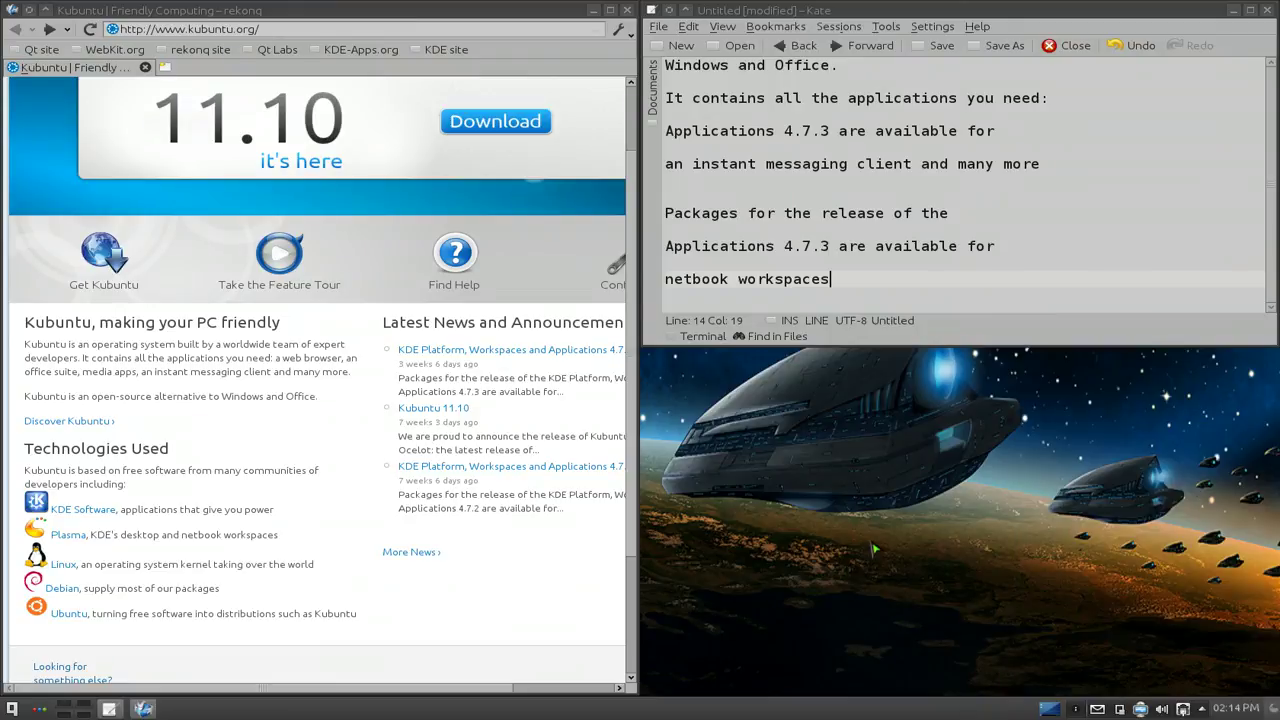
Step: Switch to an empty virtual desktop
key("ctrl+F8")
left_click(481, 571)
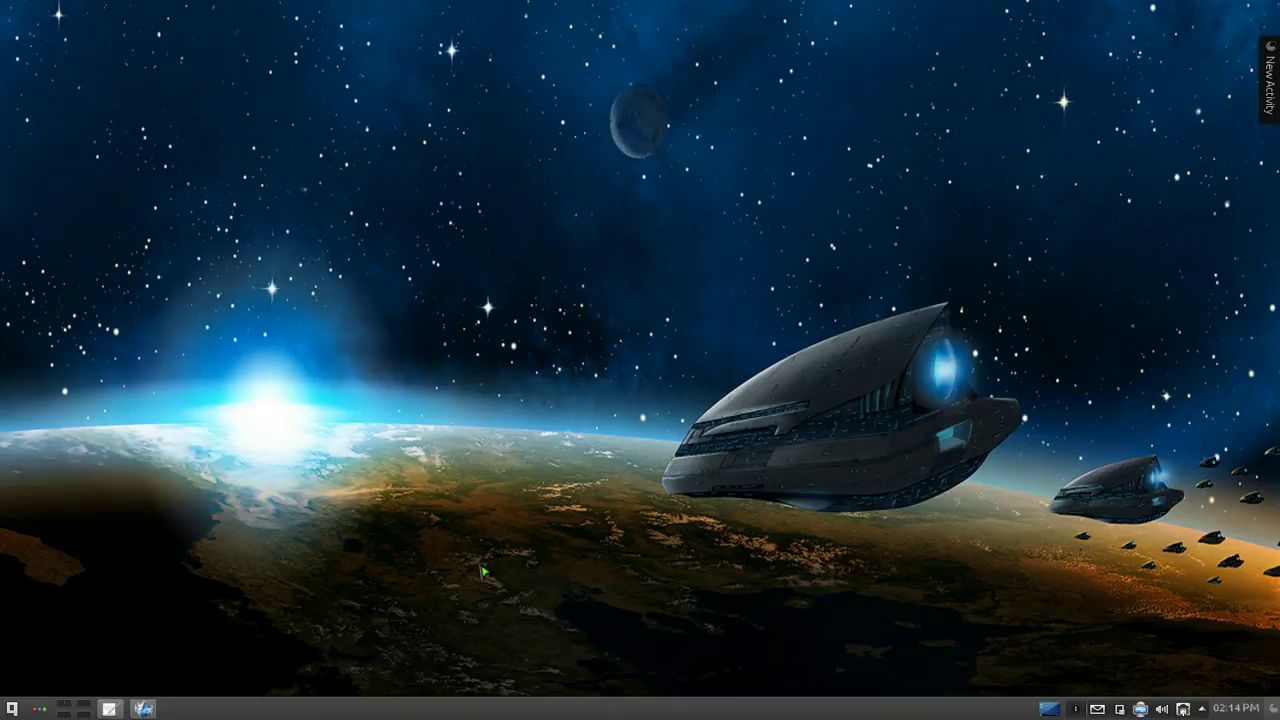